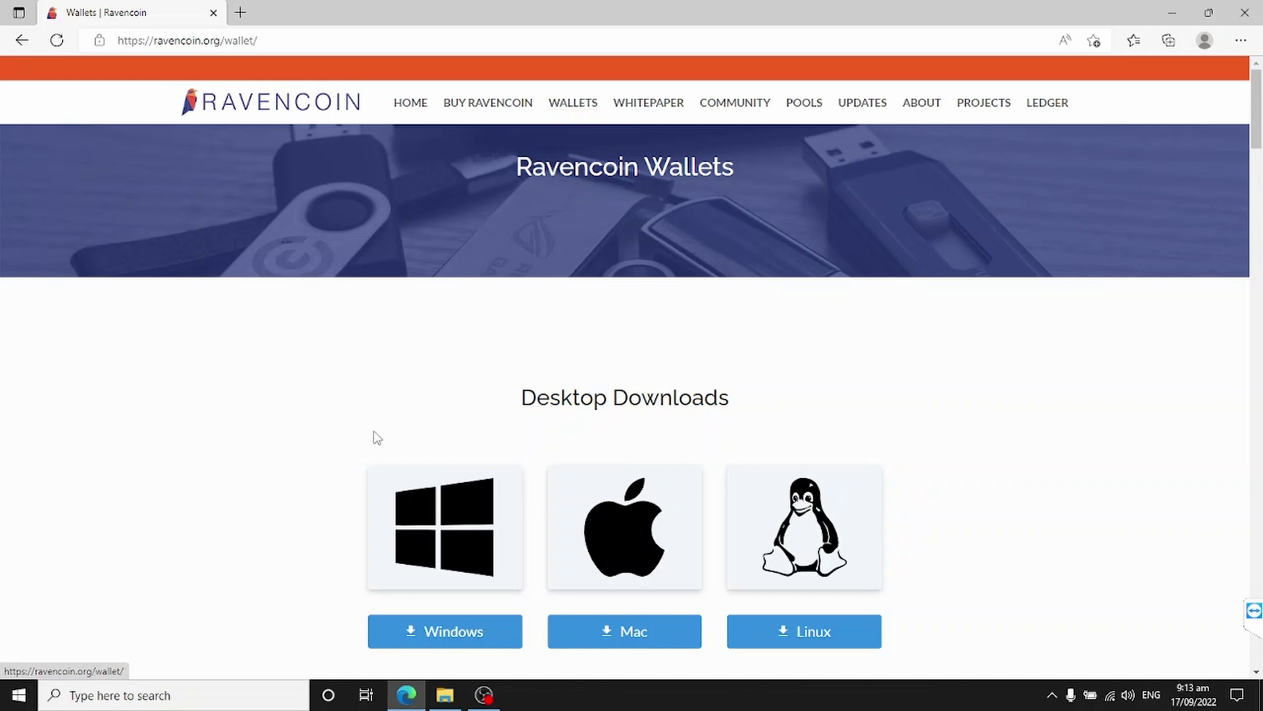
Step: Download the Windows Raven Core installer, keep it past the safety warning, and show it in Downloads
click(451, 631)
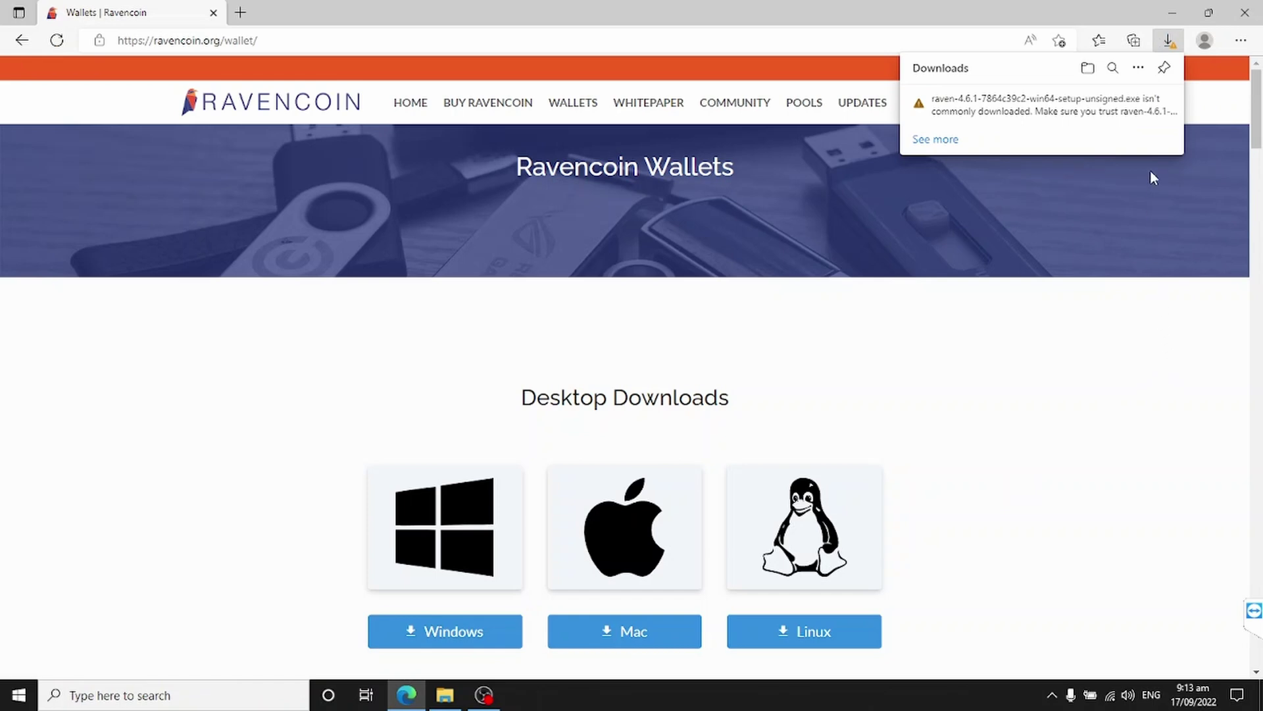
mouse_move(1124, 104)
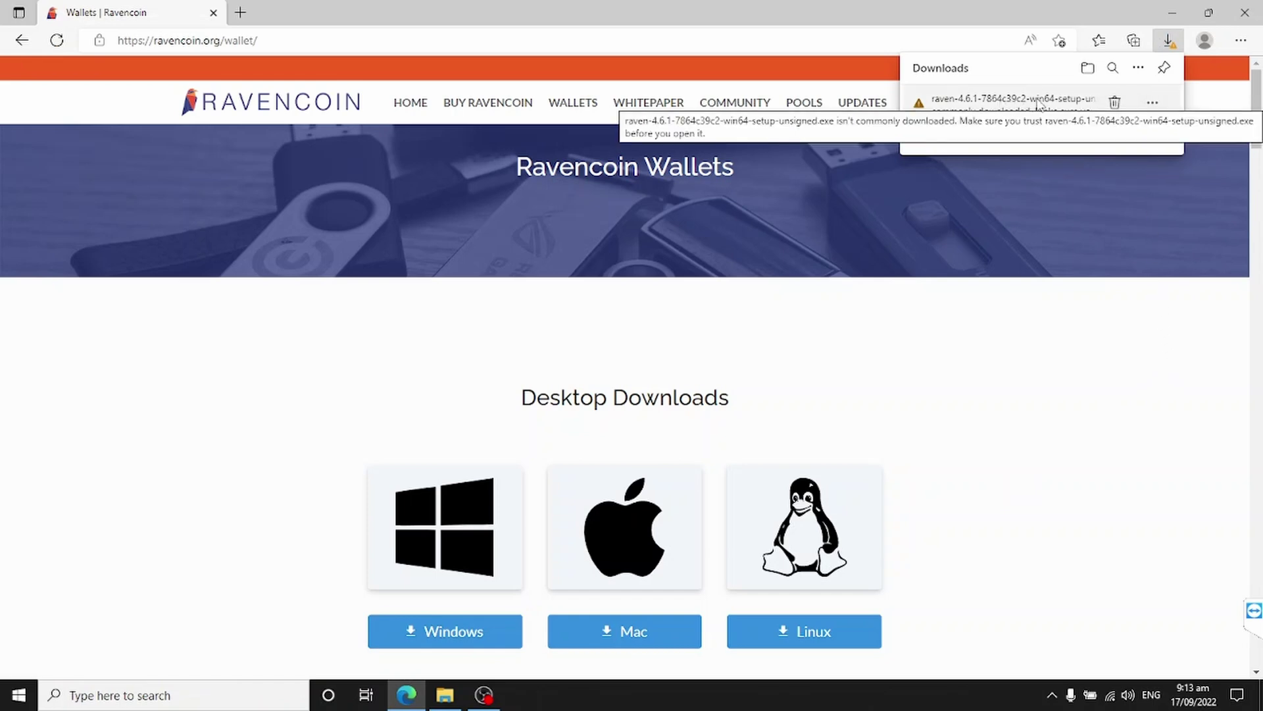
click(1156, 108)
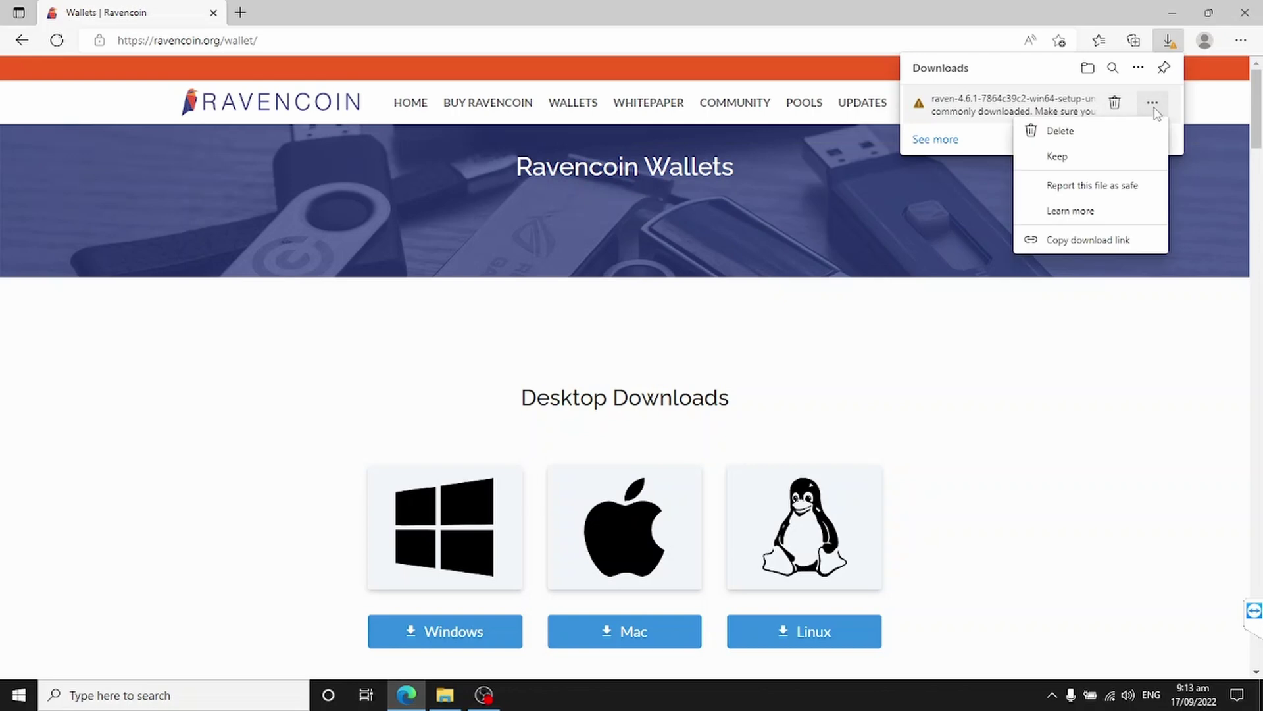
click(1057, 157)
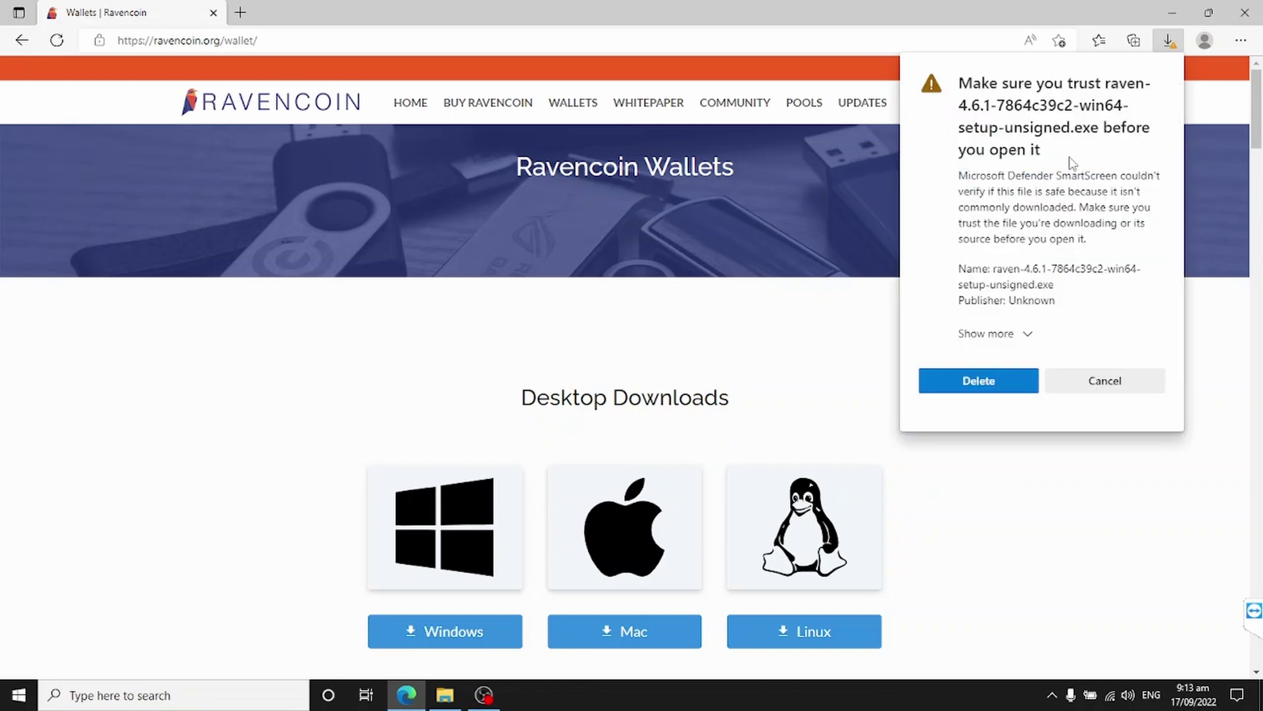
click(1029, 337)
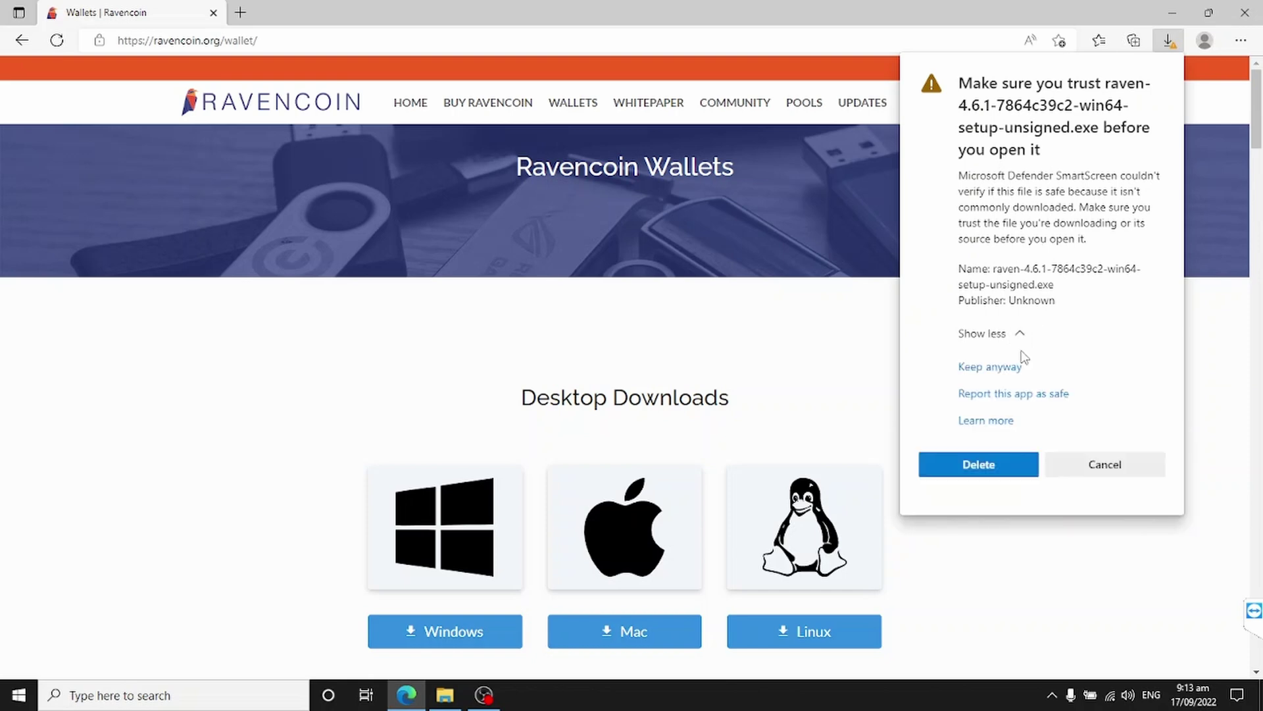
click(993, 370)
click(1088, 68)
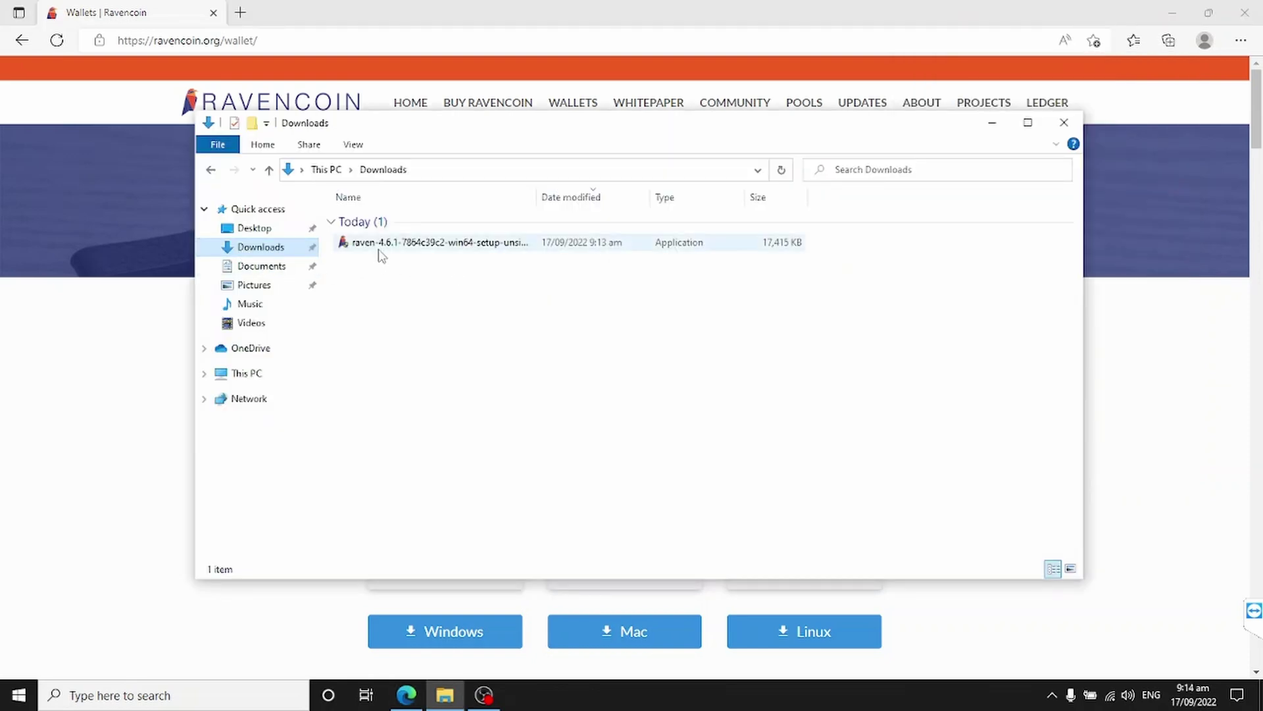
Step: Launch the raven-4.6.1 setup file and run it anyway past the SmartScreen warning
double_click(387, 245)
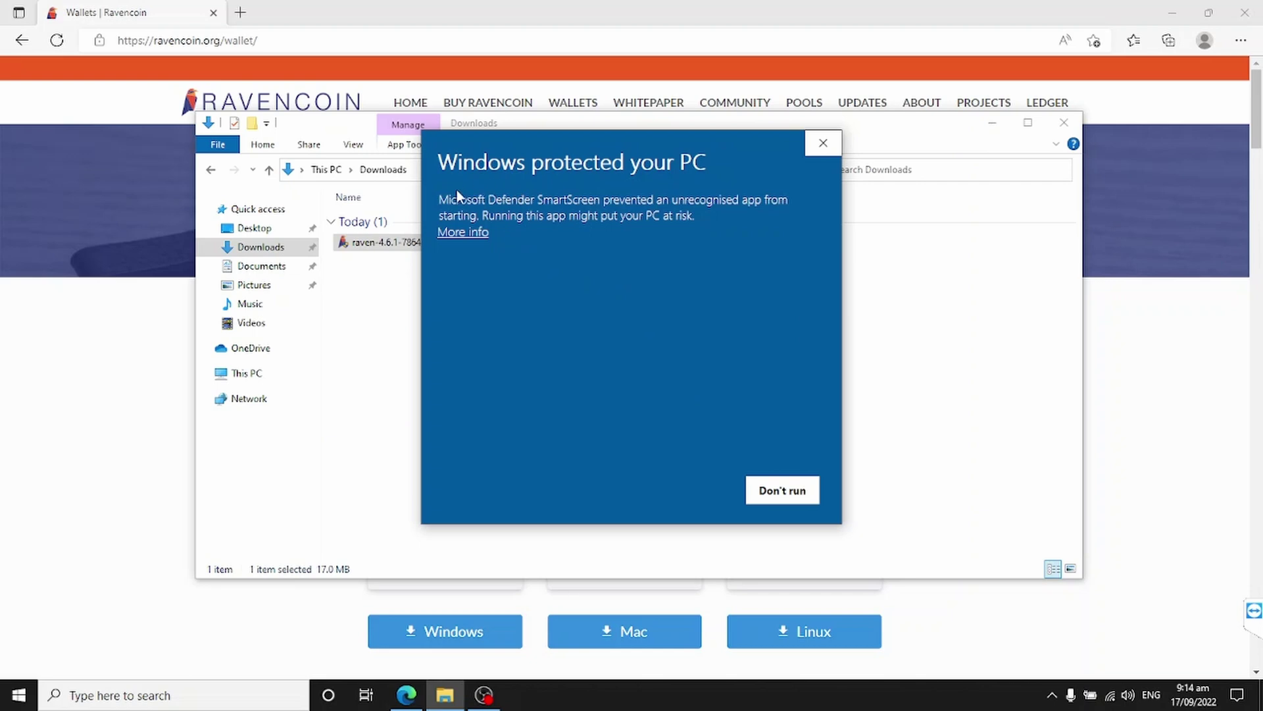
click(463, 233)
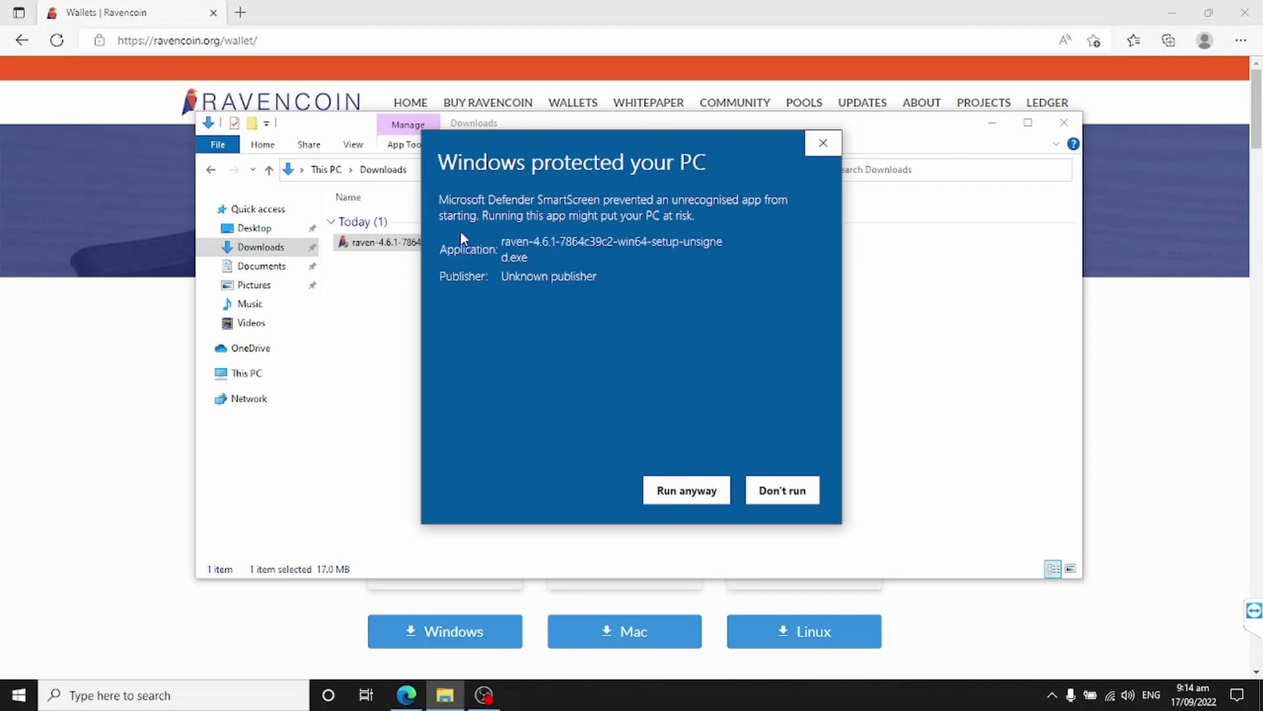
click(687, 493)
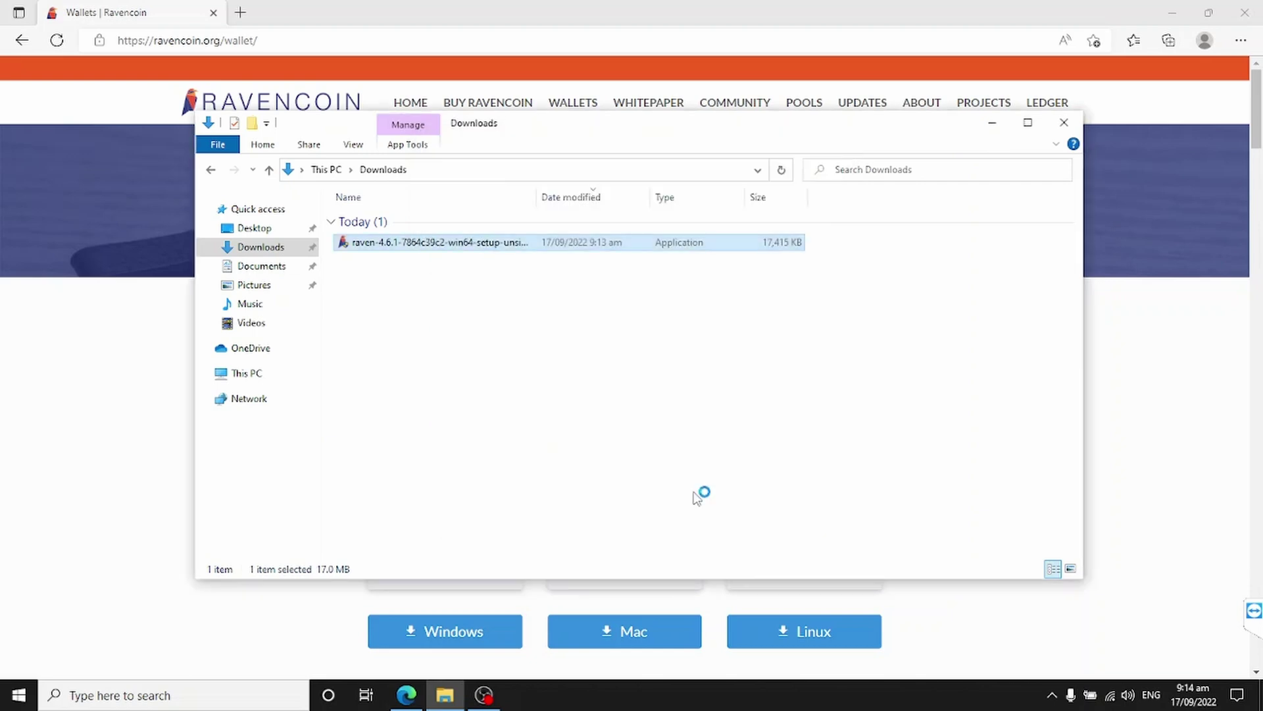
Step: Install Raven Core (64-bit) to C:\Program Files\Raven with default options and launch it
click(719, 473)
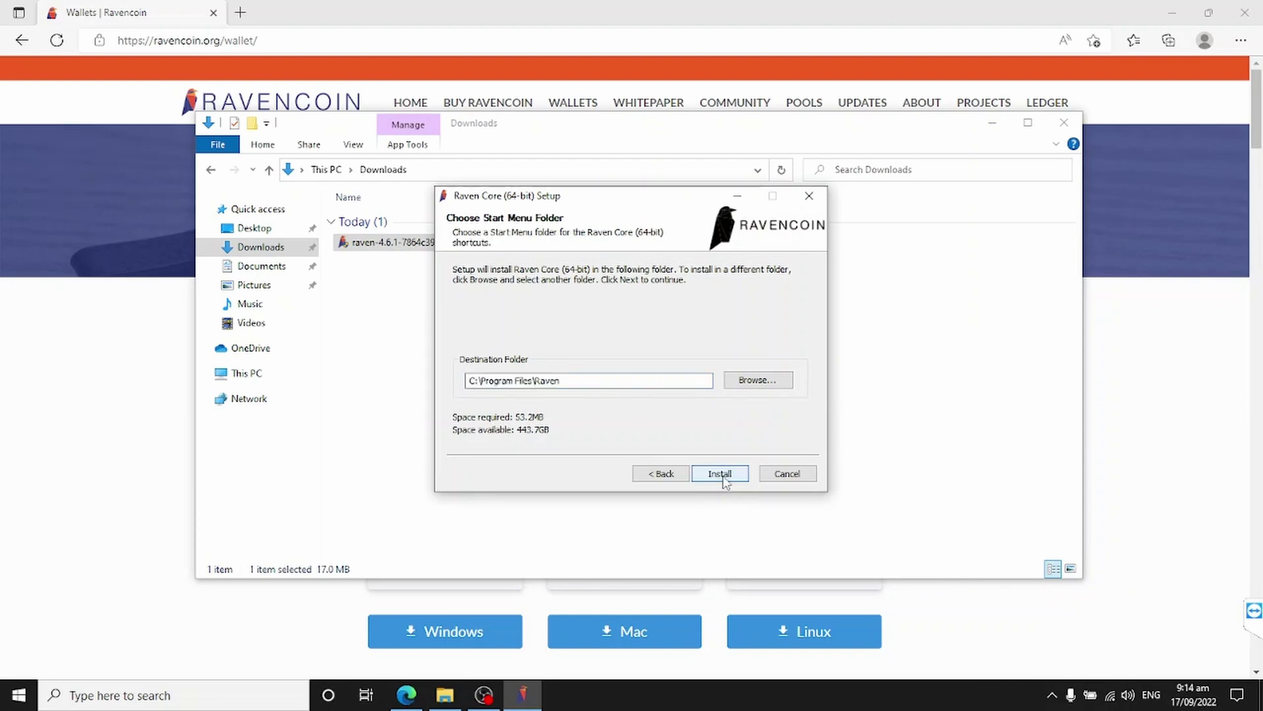
click(722, 475)
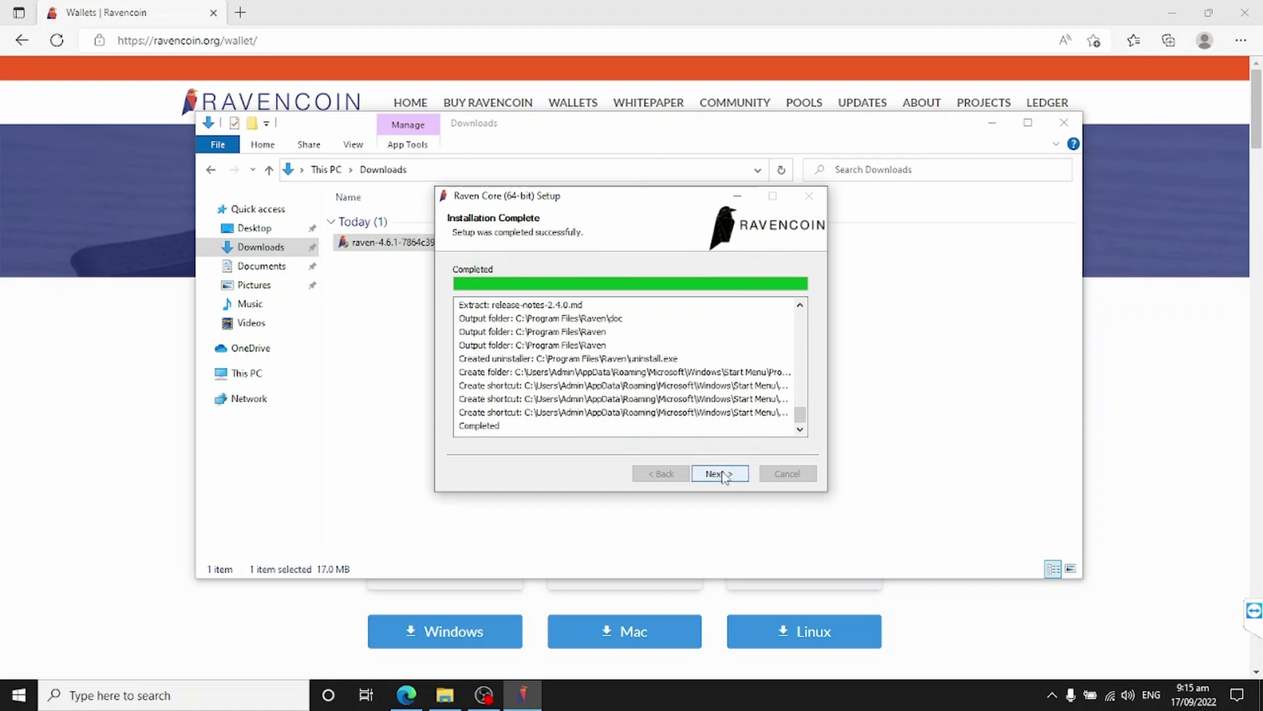
click(721, 473)
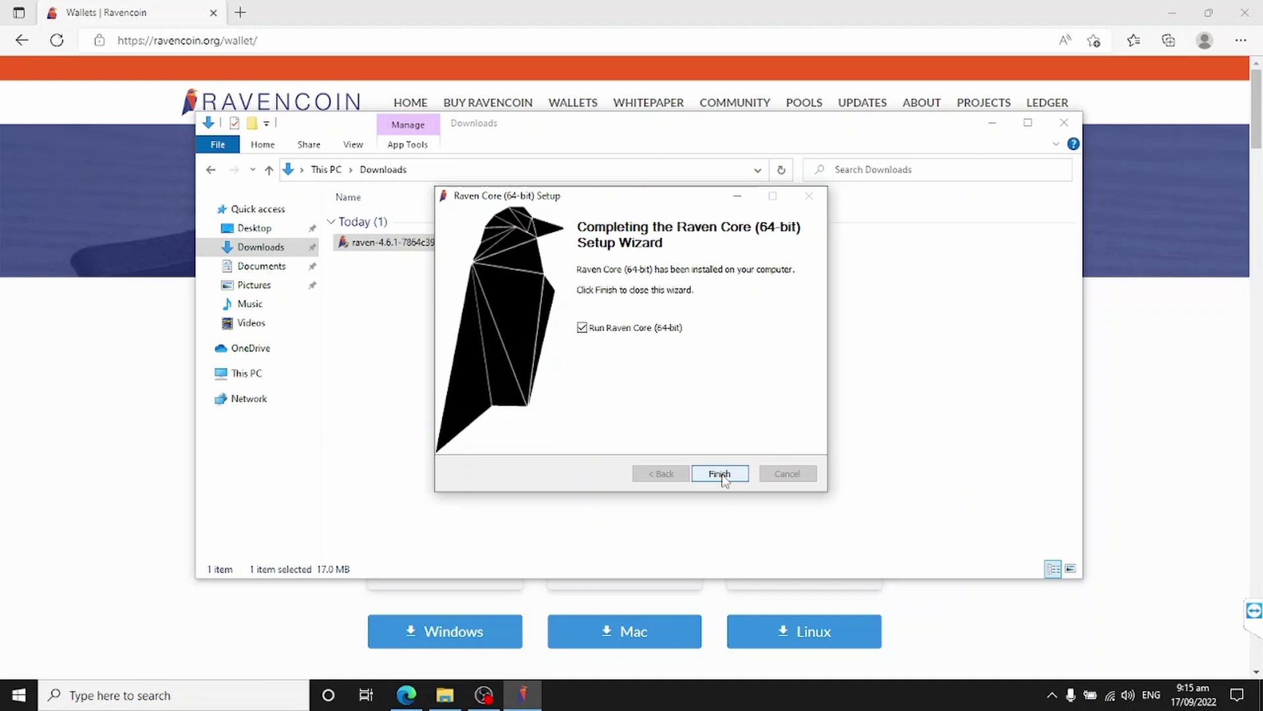
click(720, 474)
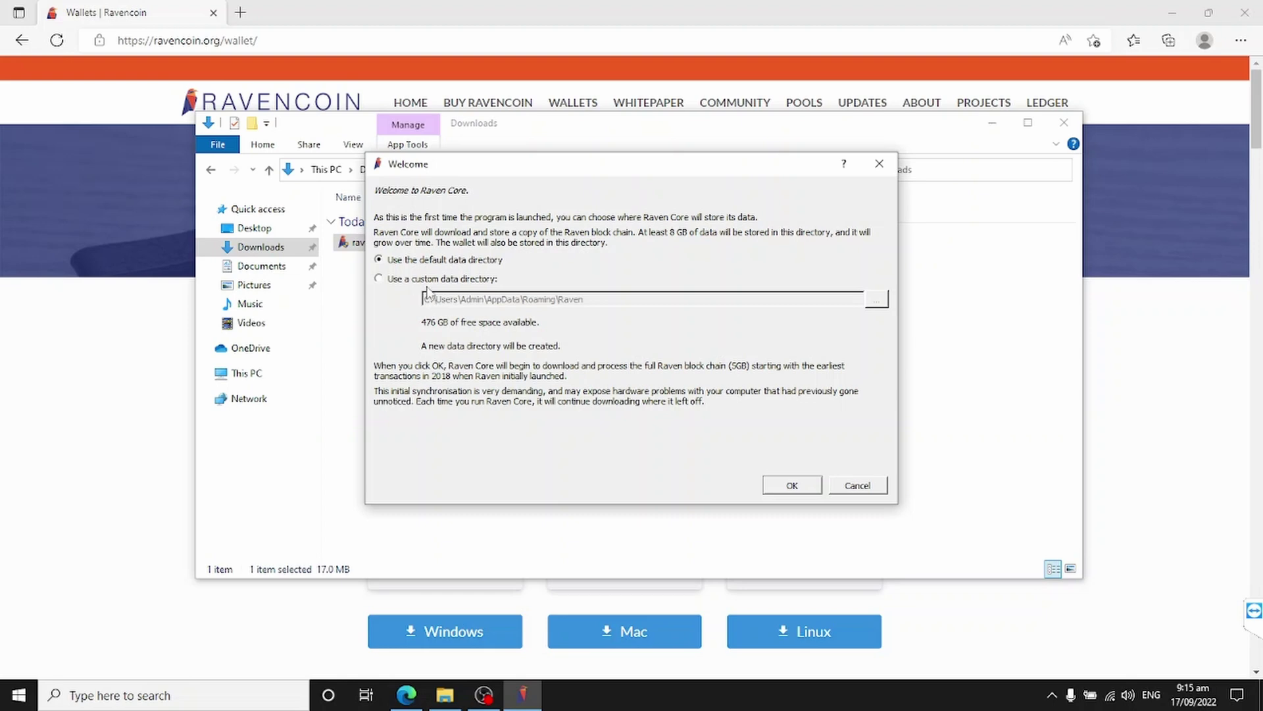
Step: Keep the default data directory and create an HD wallet from 12 newly generated seed words
click(793, 488)
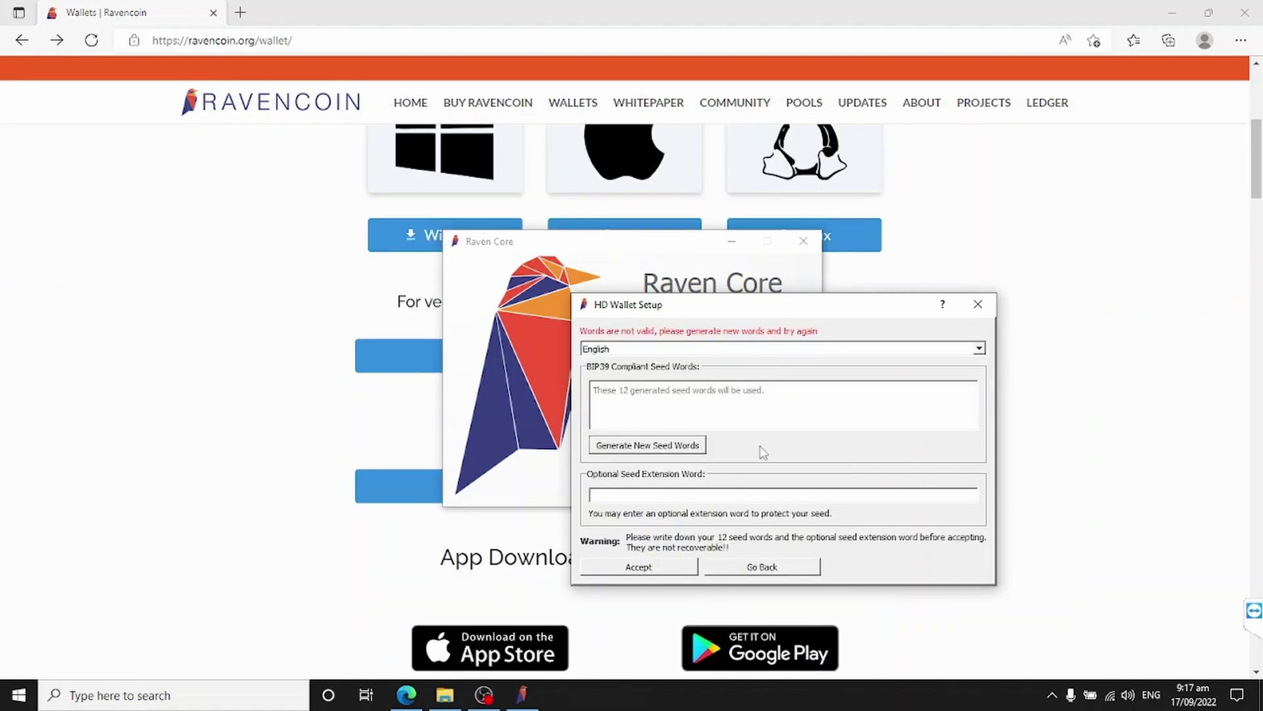
click(678, 453)
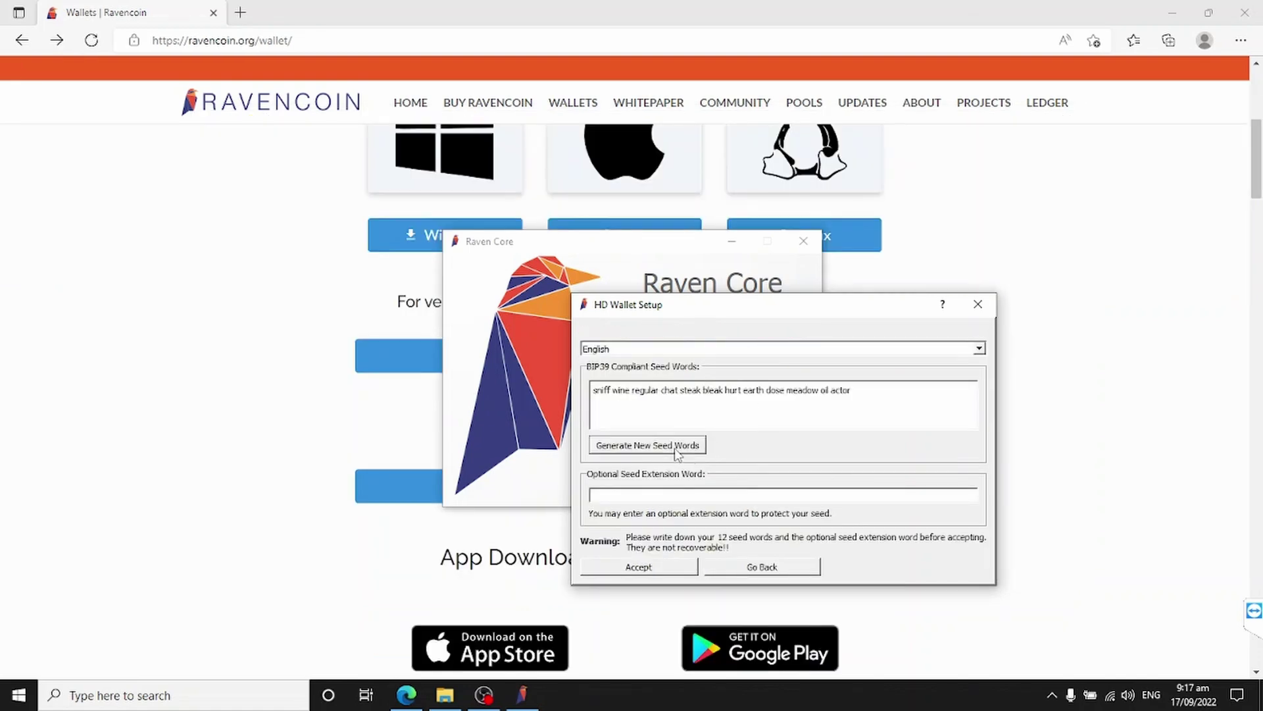
click(621, 569)
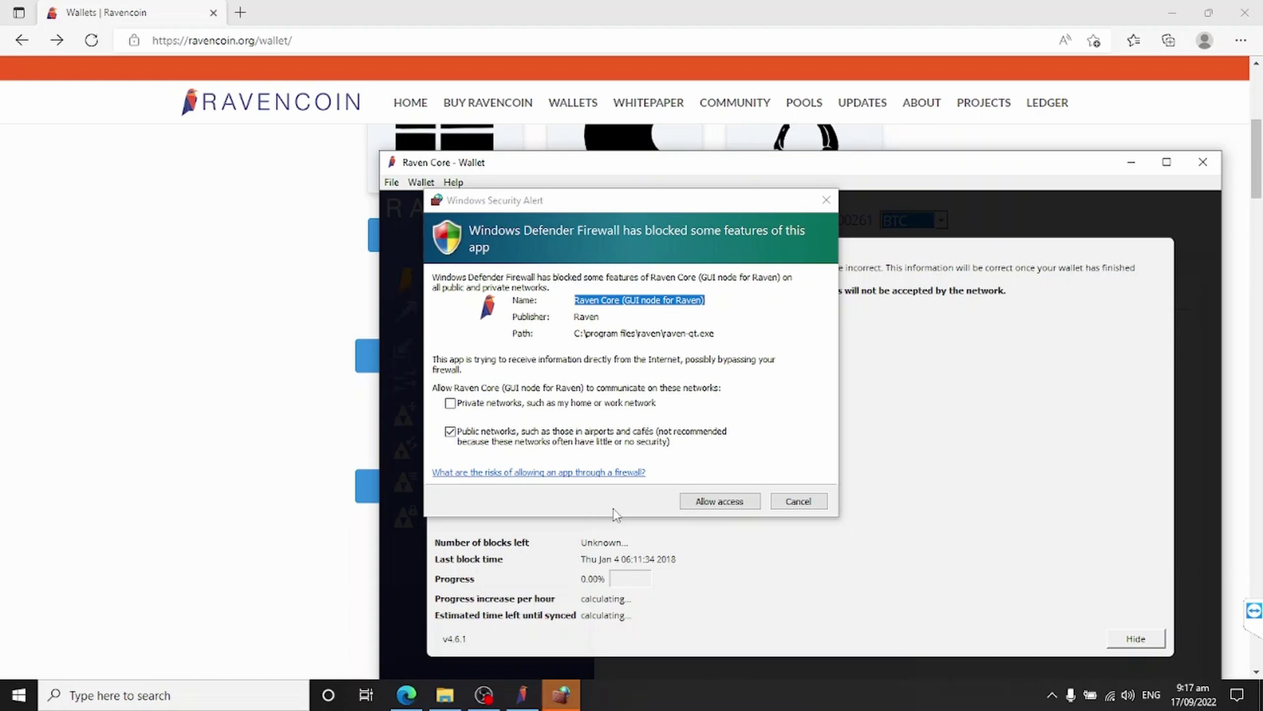
Step: Allow Raven Core on private and public networks in the firewall and hide the sync warning
click(450, 403)
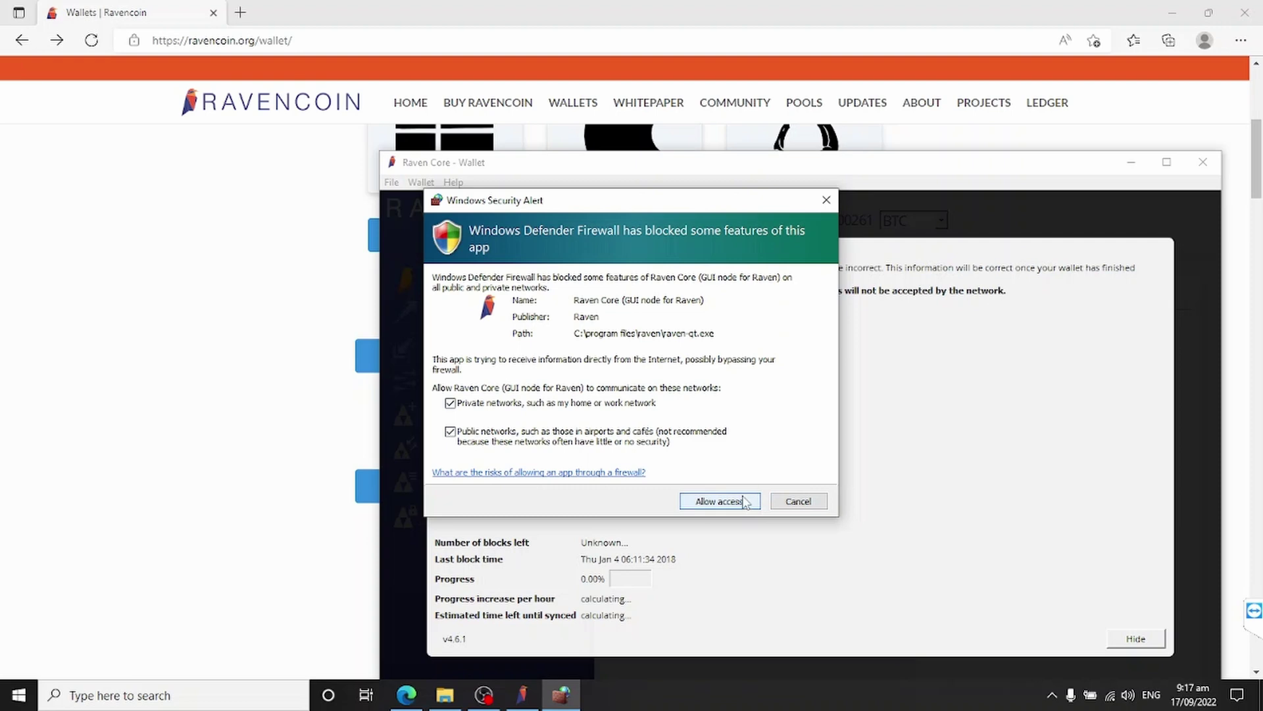
click(749, 504)
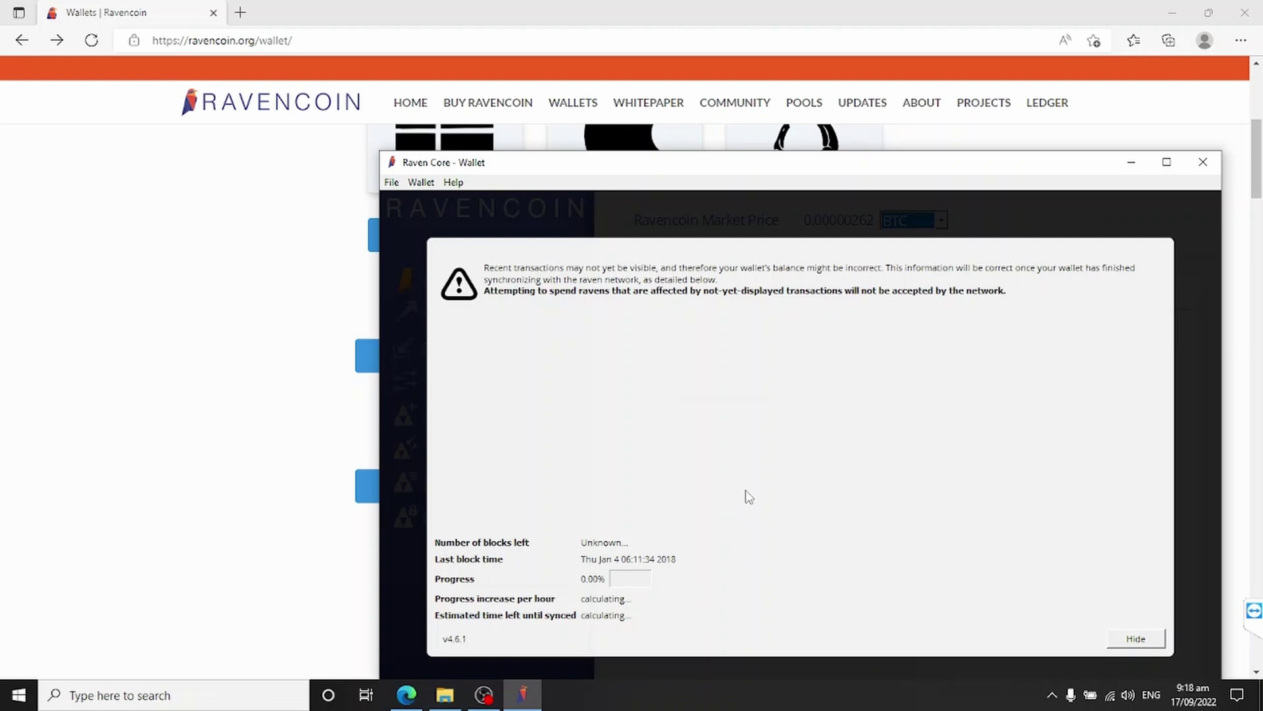
click(1140, 639)
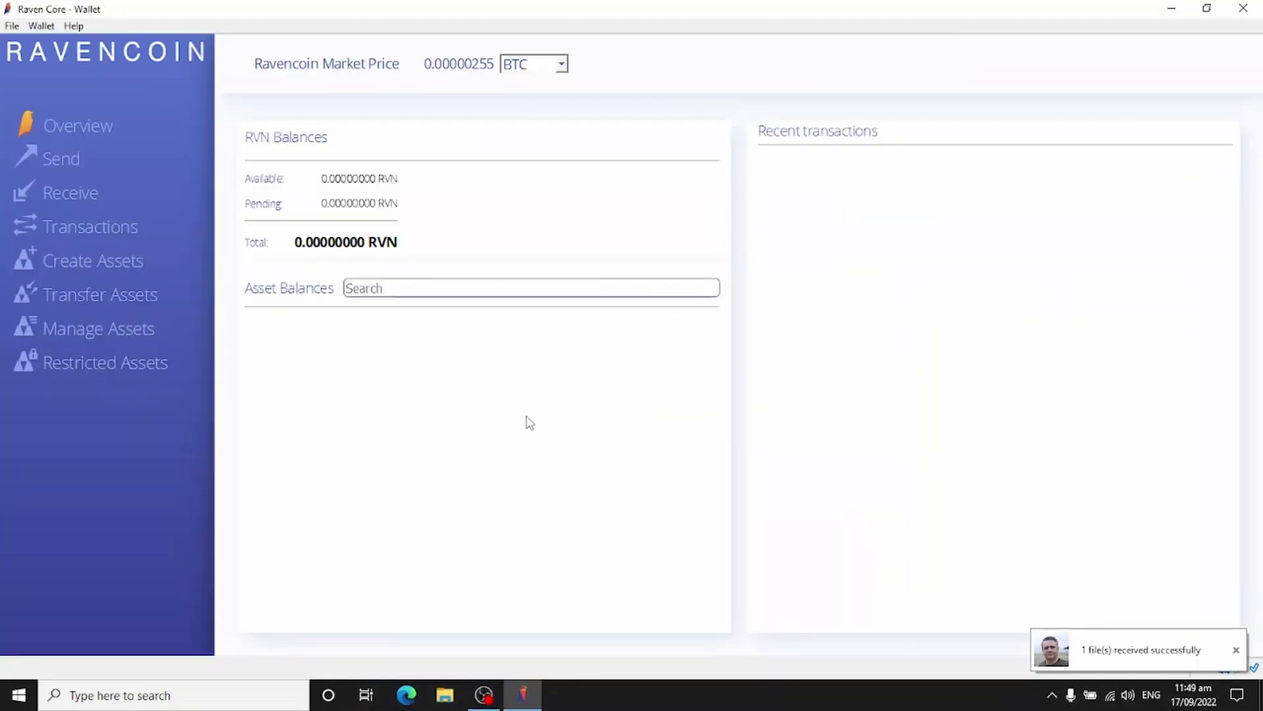
Step: Open the Raven data folder in File Explorer via %appdata%
click(444, 696)
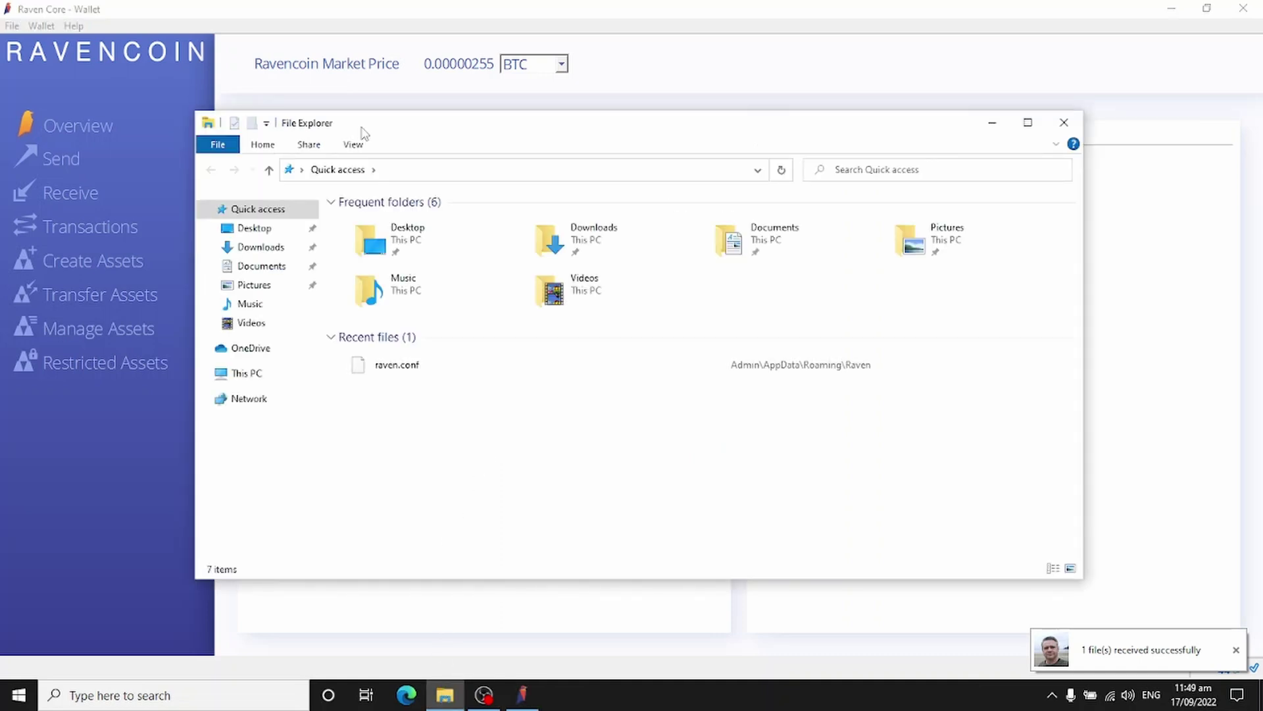
click(483, 169)
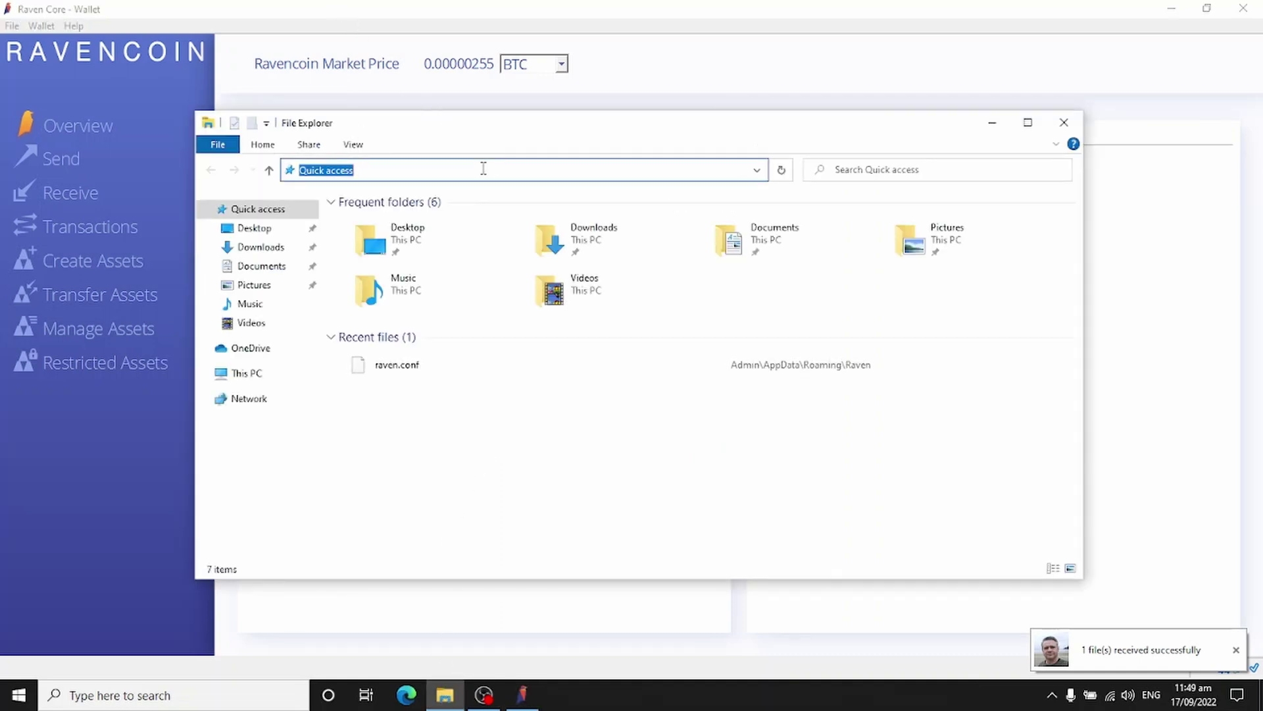
text(%appdata%)
key(Return)
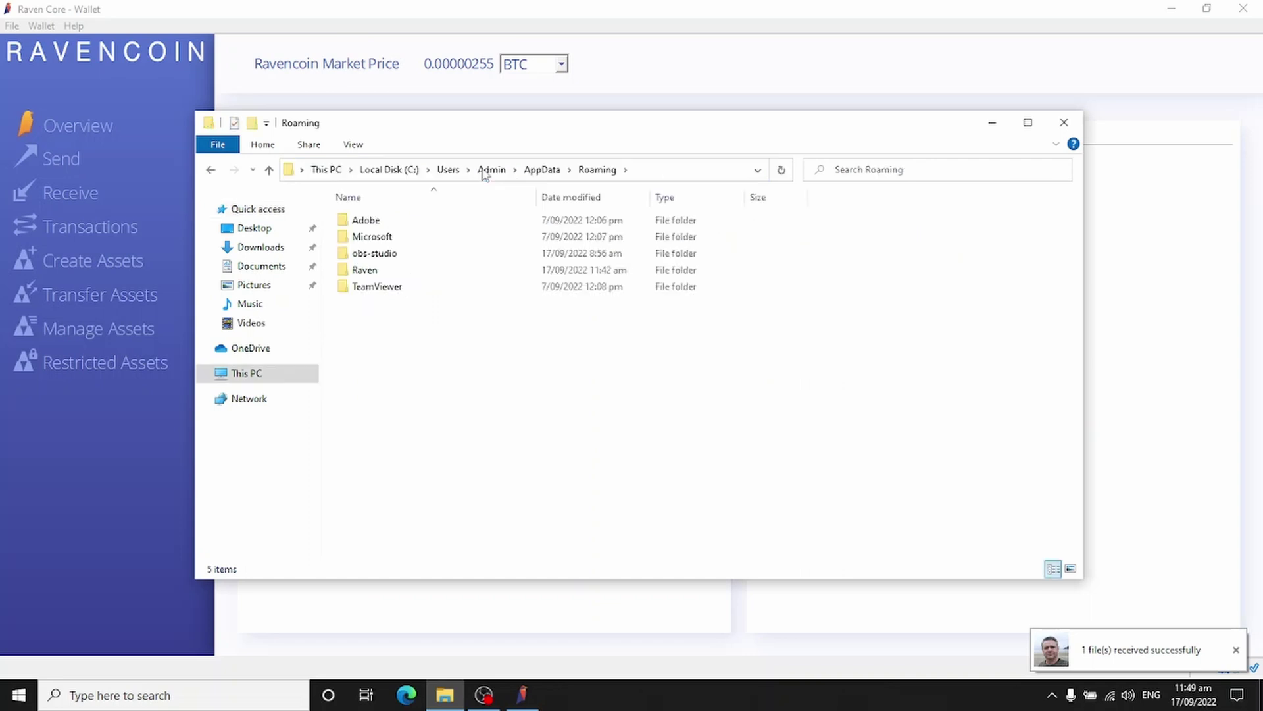
double_click(364, 270)
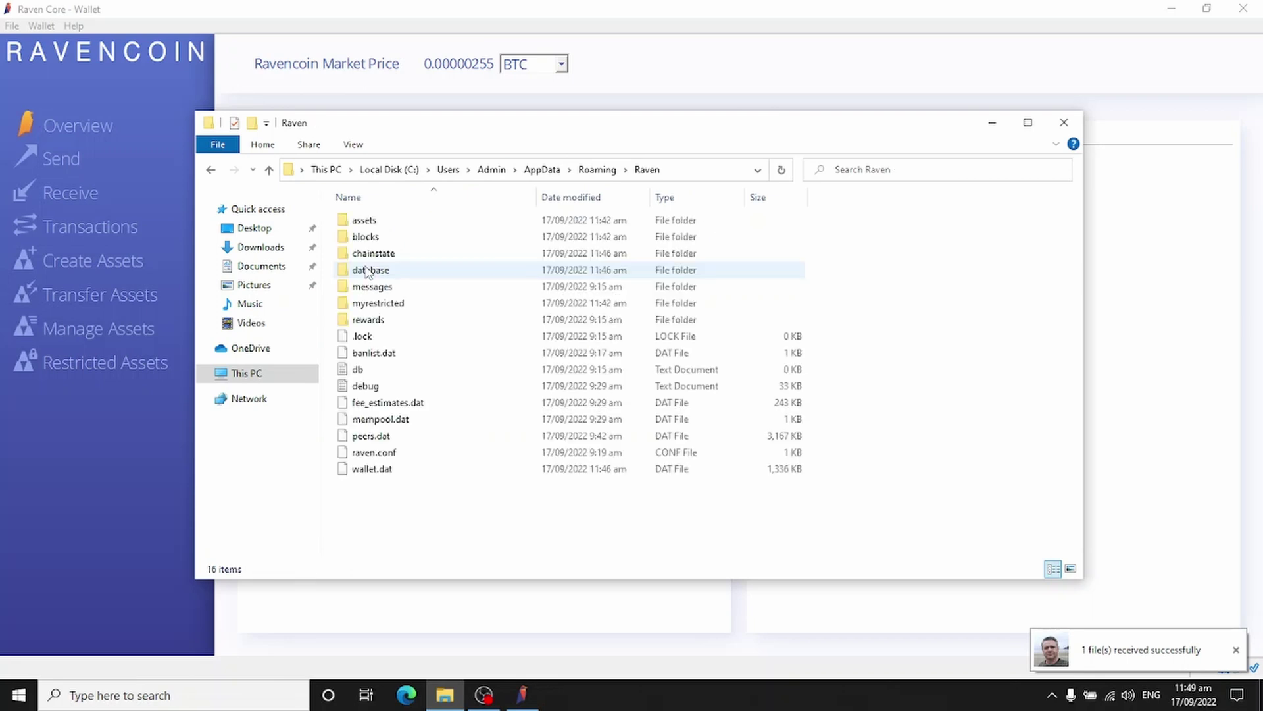
Step: Check the blocks folder's properties show 29.0 GB, then close the folder window
click(364, 237)
right_click(363, 237)
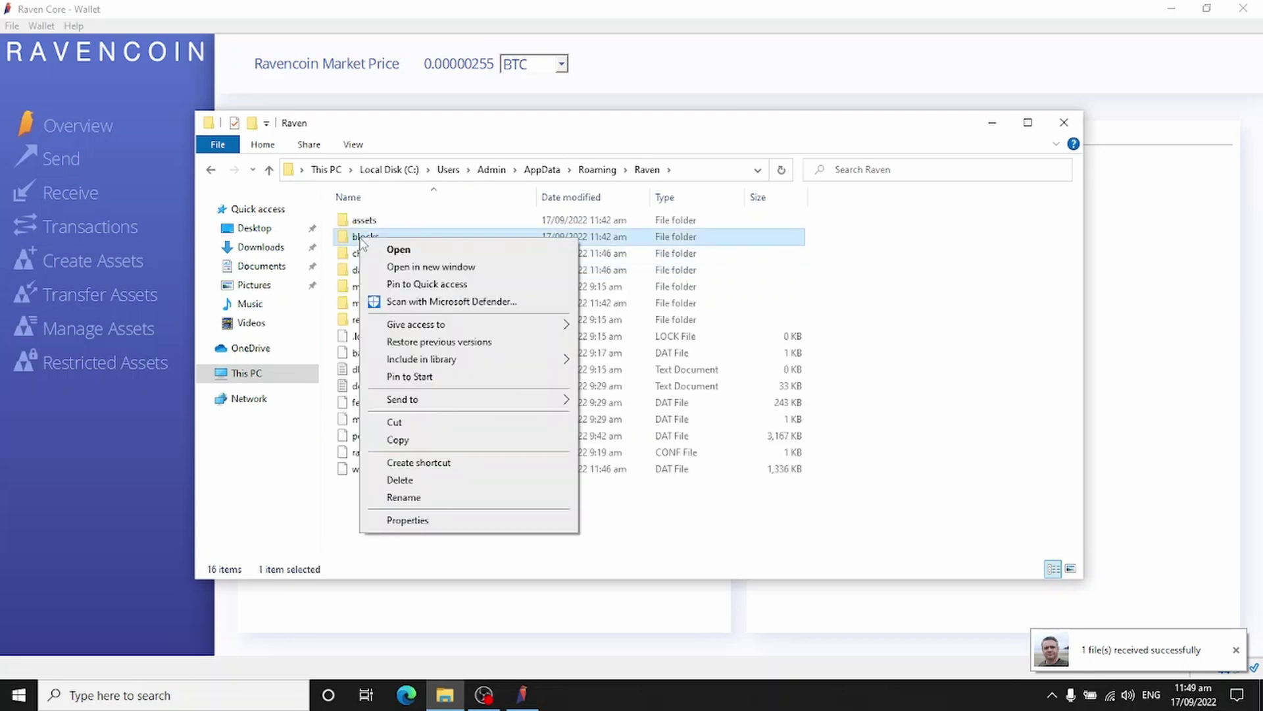
click(423, 523)
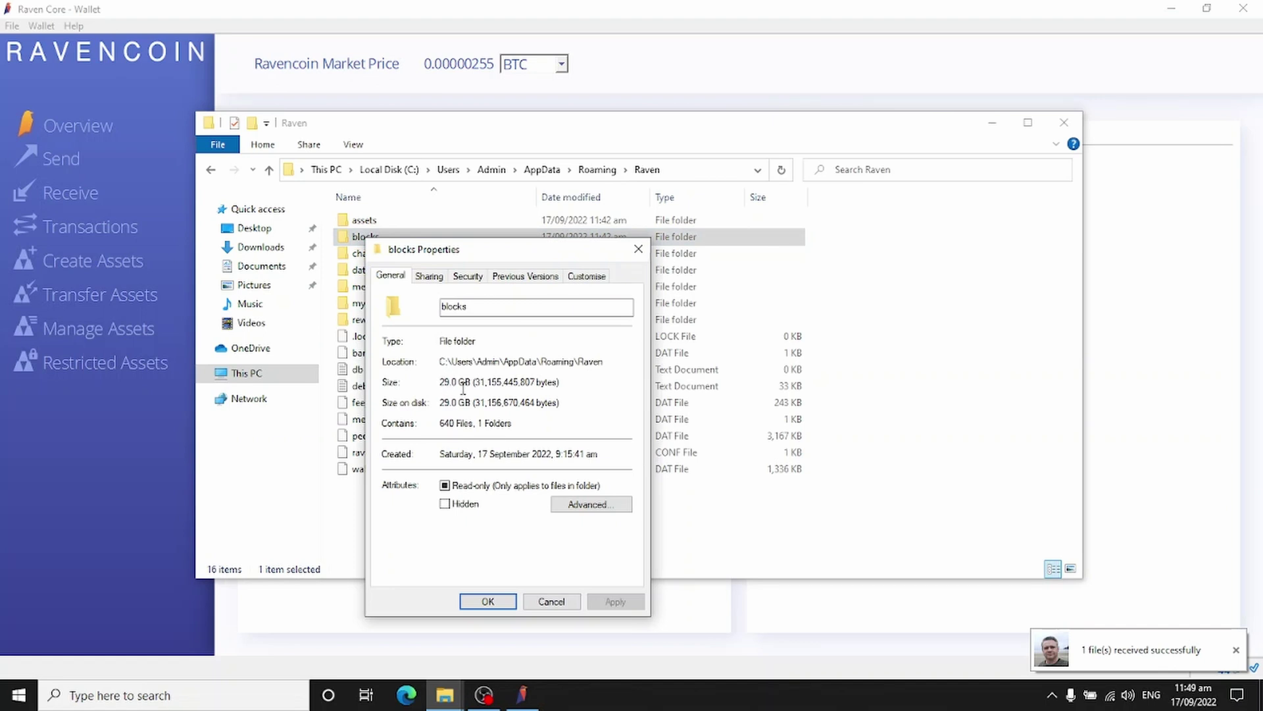
click(551, 602)
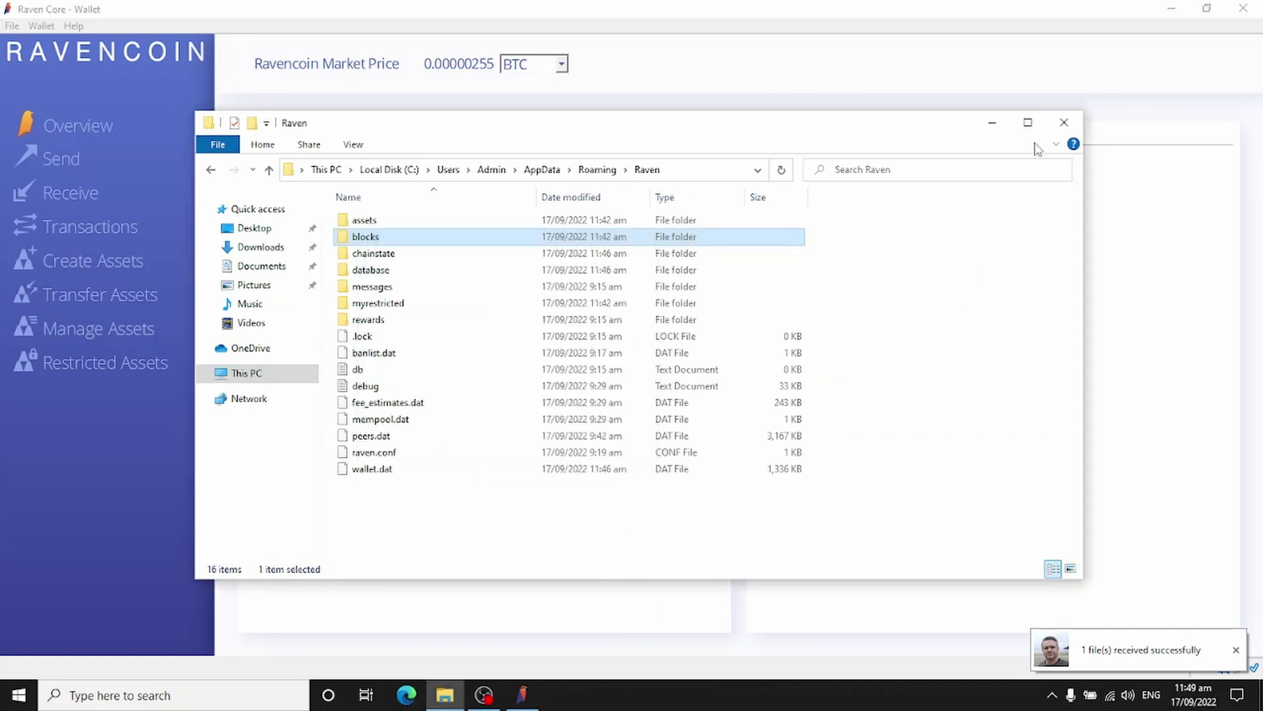
click(1065, 124)
Step: Show the Debug Window's Information tab to read the current block count, 2455389
click(74, 26)
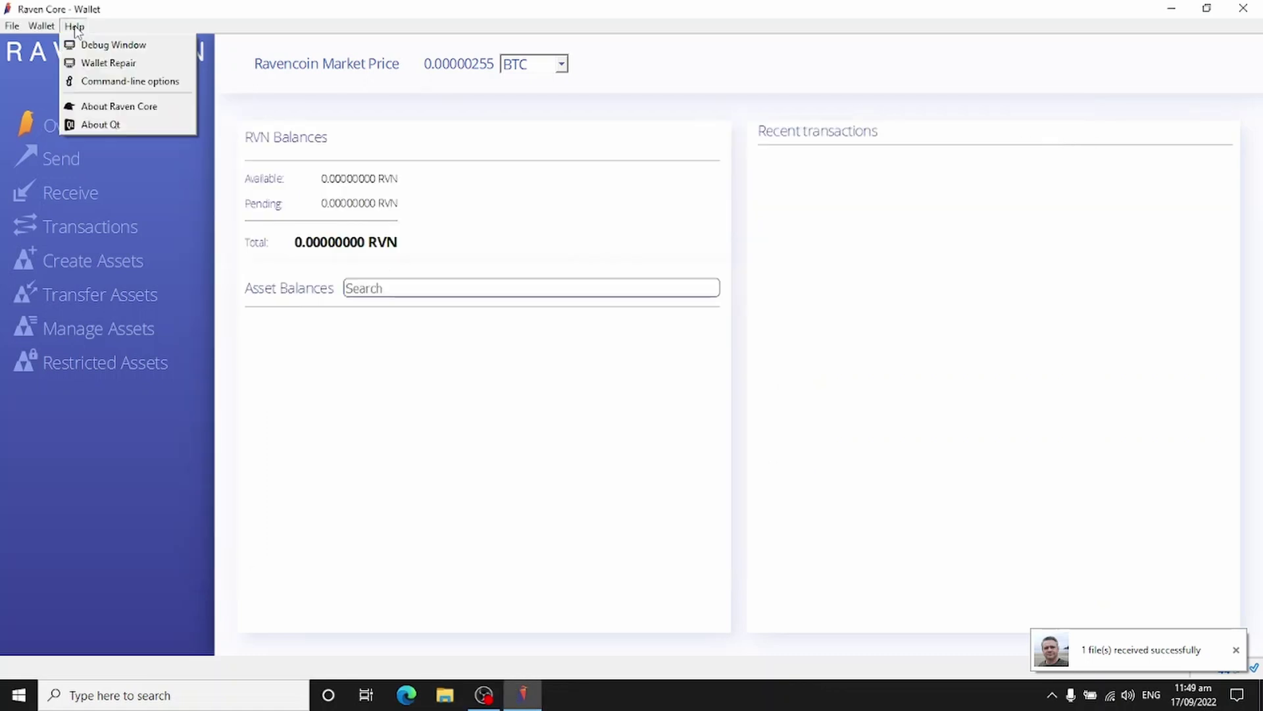
click(92, 46)
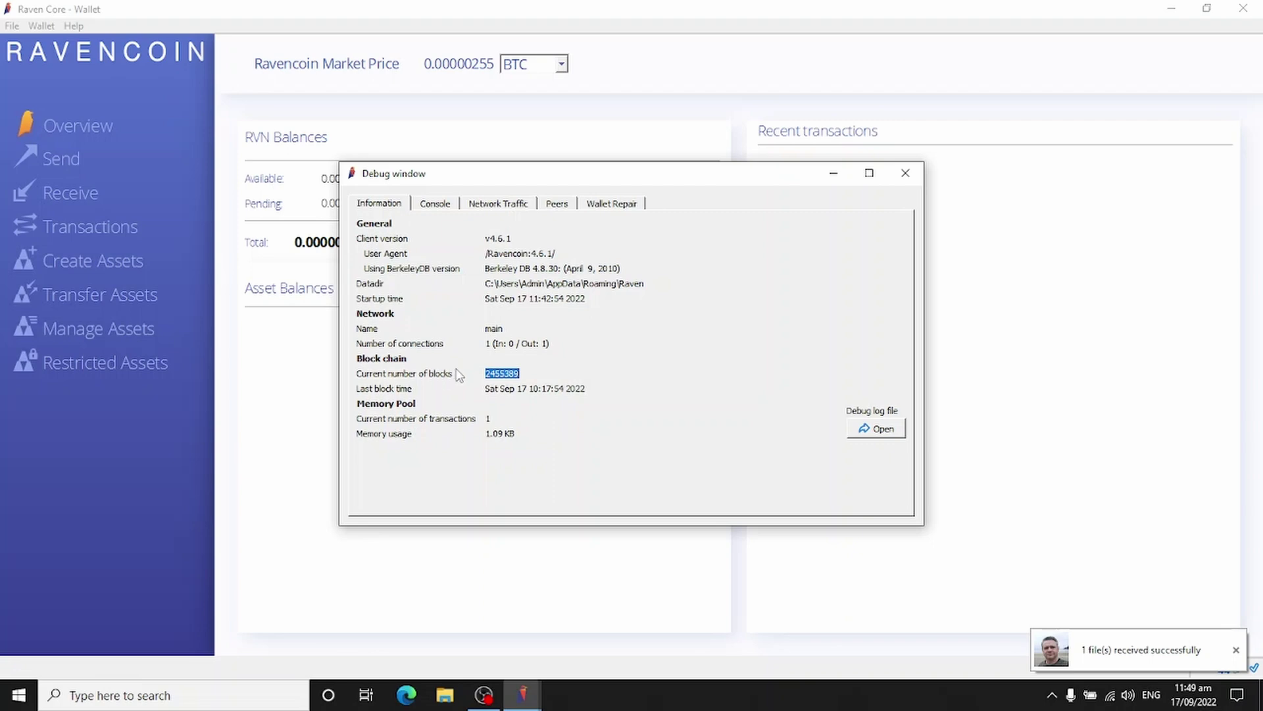
click(505, 373)
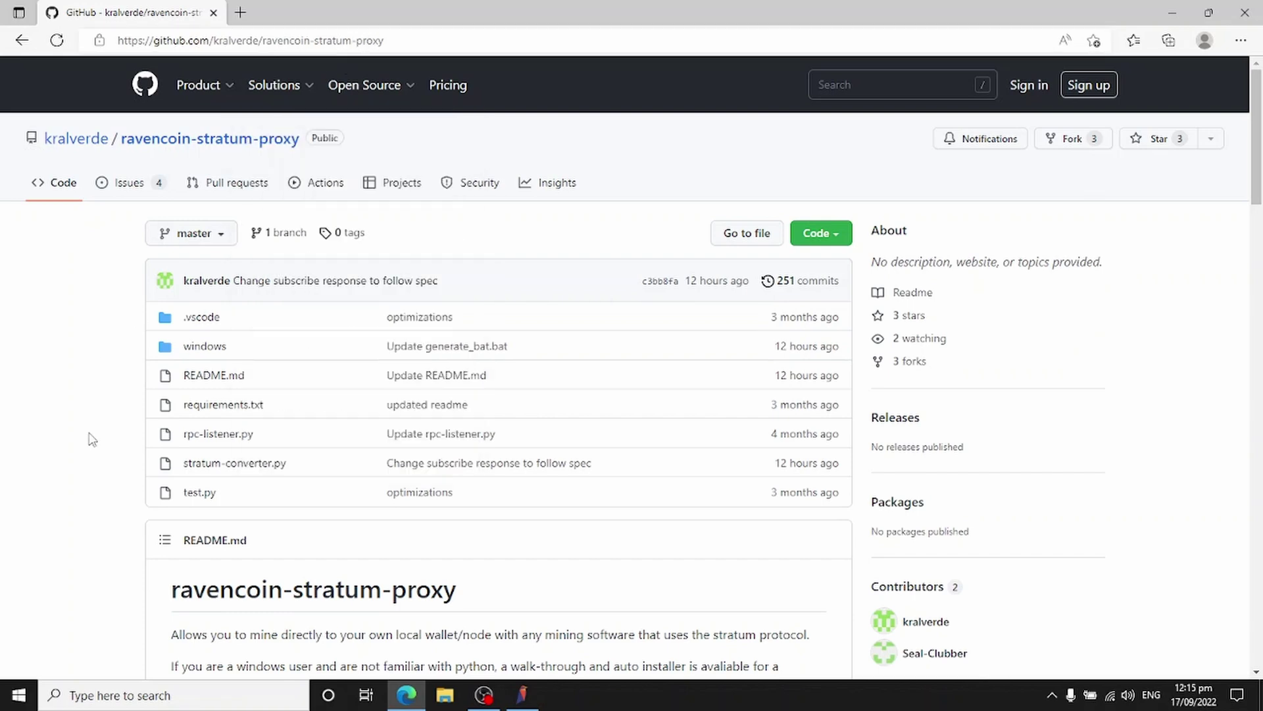
Step: Scroll to the README Setup section and download the ravencoin-stratum-proxy master.zip
scroll(92, 439, down, 3)
scroll(92, 439, down, 3)
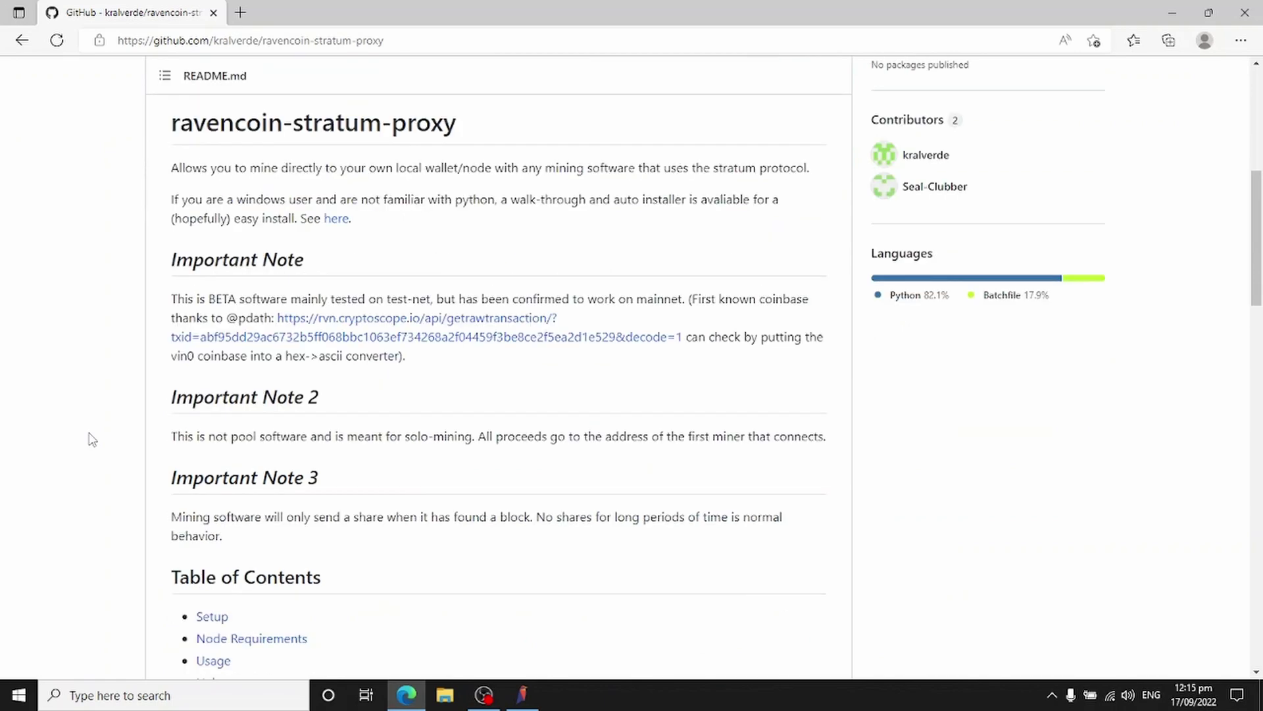
scroll(92, 440, down, 5)
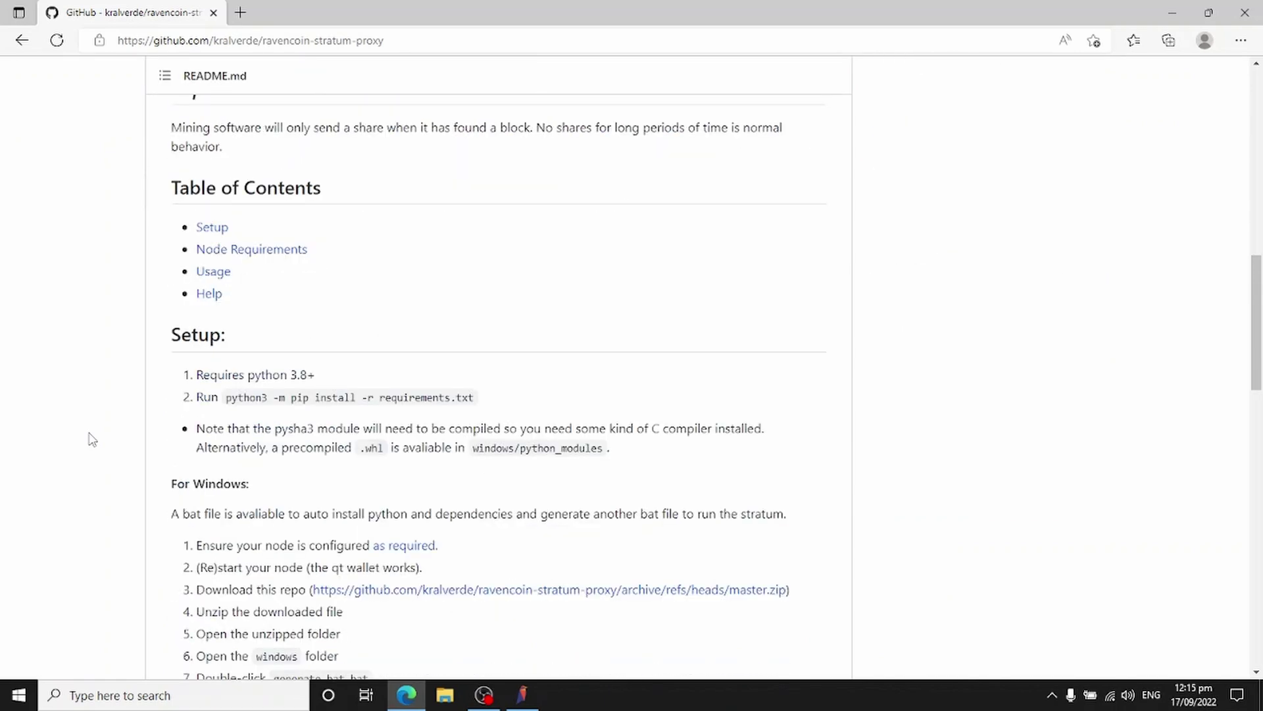
scroll(93, 440, down, 3)
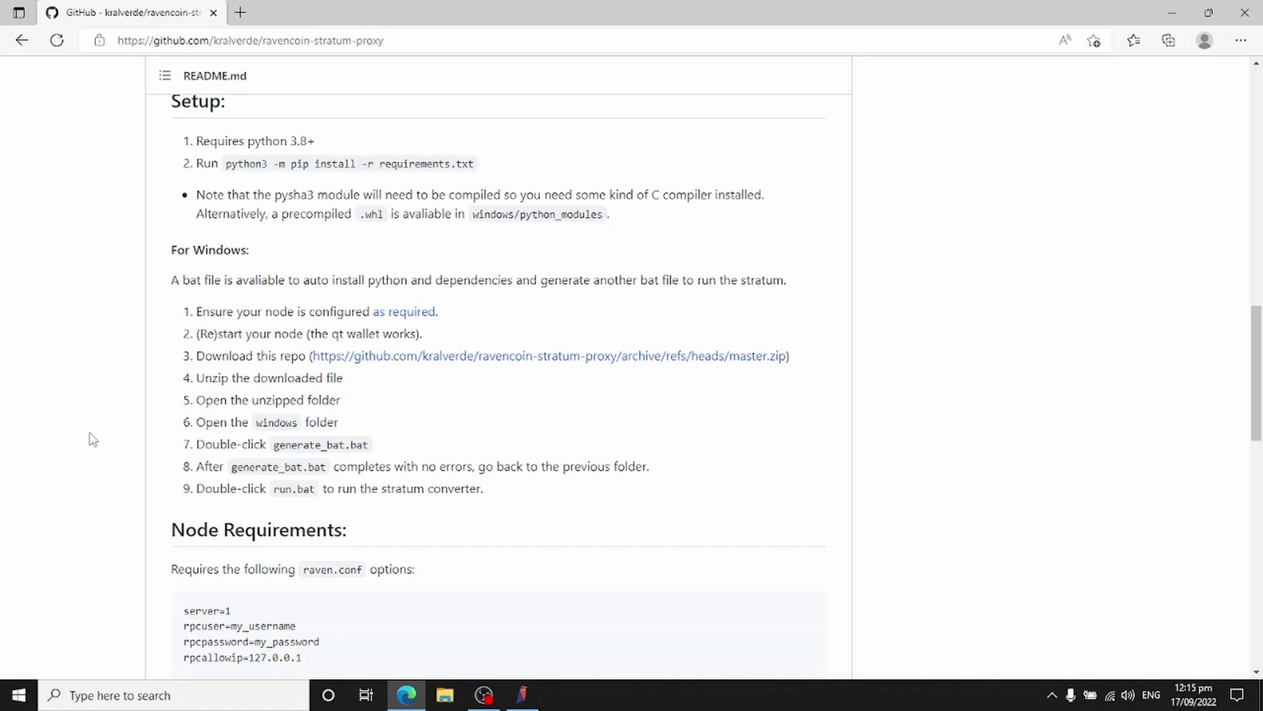
click(456, 356)
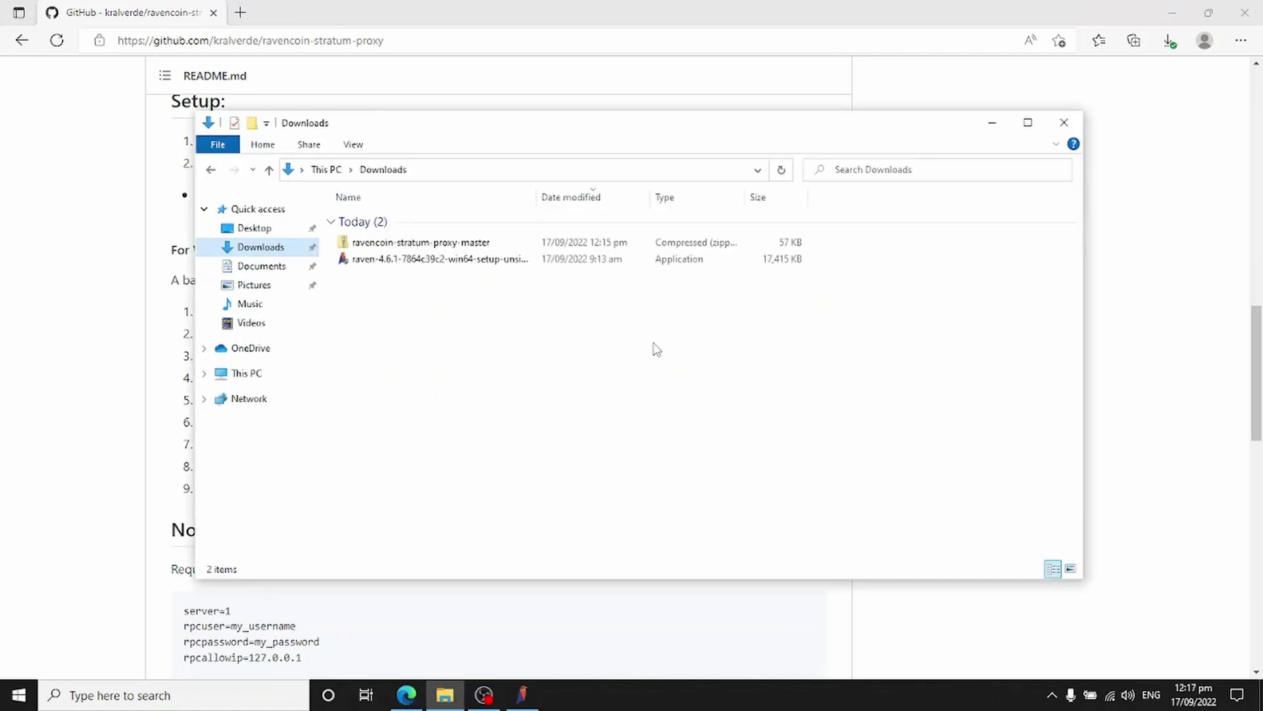
Step: Extract the ravencoin-stratum-proxy-master zip into Downloads and open the inner extracted folder
click(382, 244)
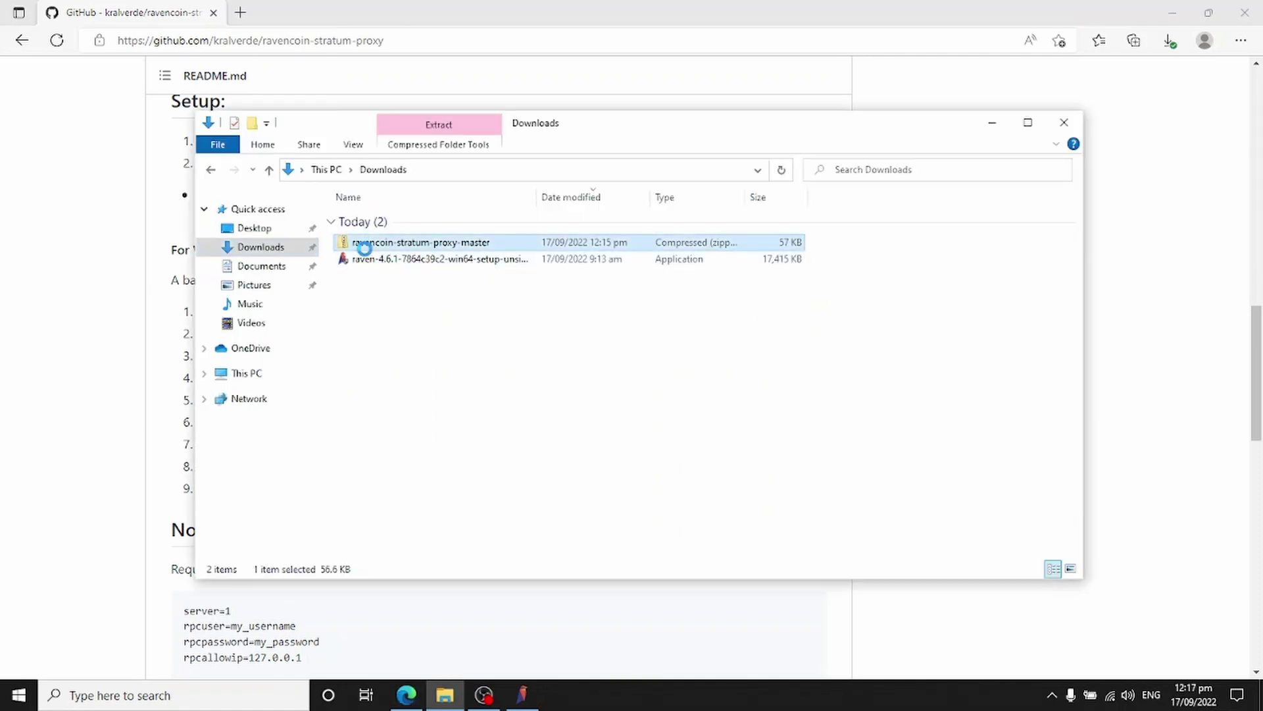
right_click(367, 252)
click(417, 319)
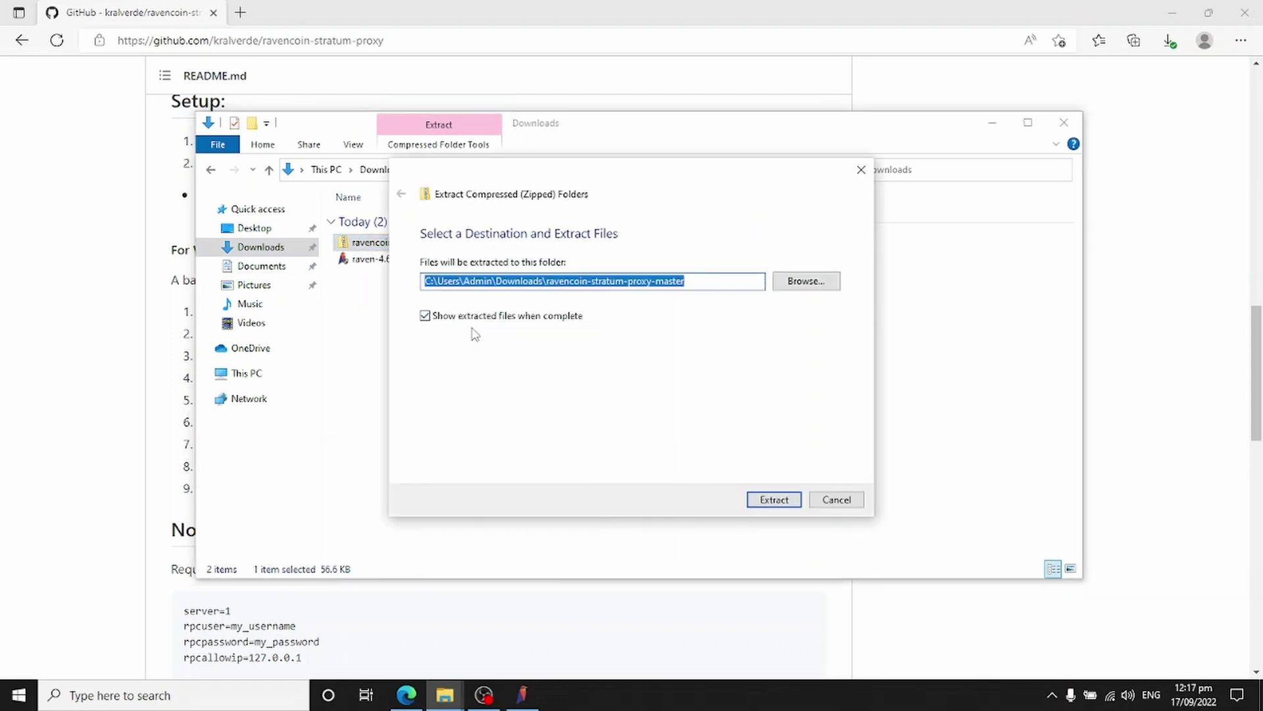
click(772, 500)
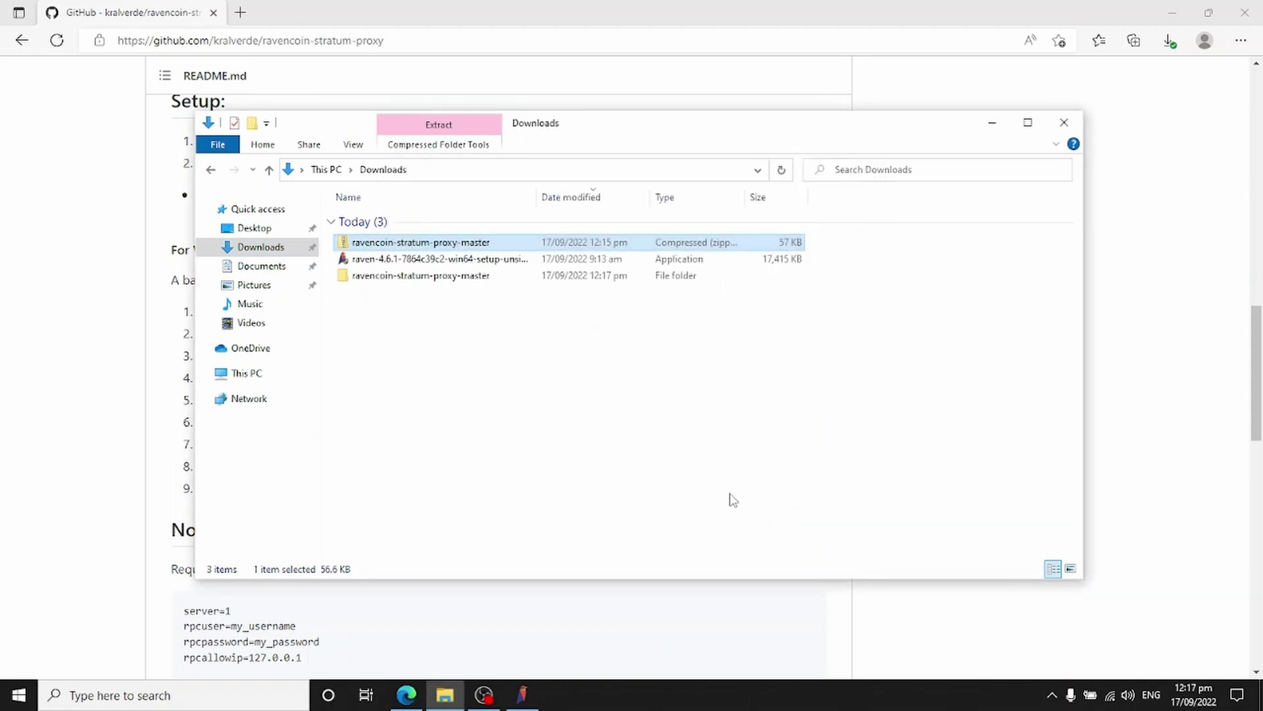
click(413, 243)
double_click(413, 244)
Step: Run generate_bat from the windows subfolder, allowing it past SmartScreen to install Python packages
double_click(404, 257)
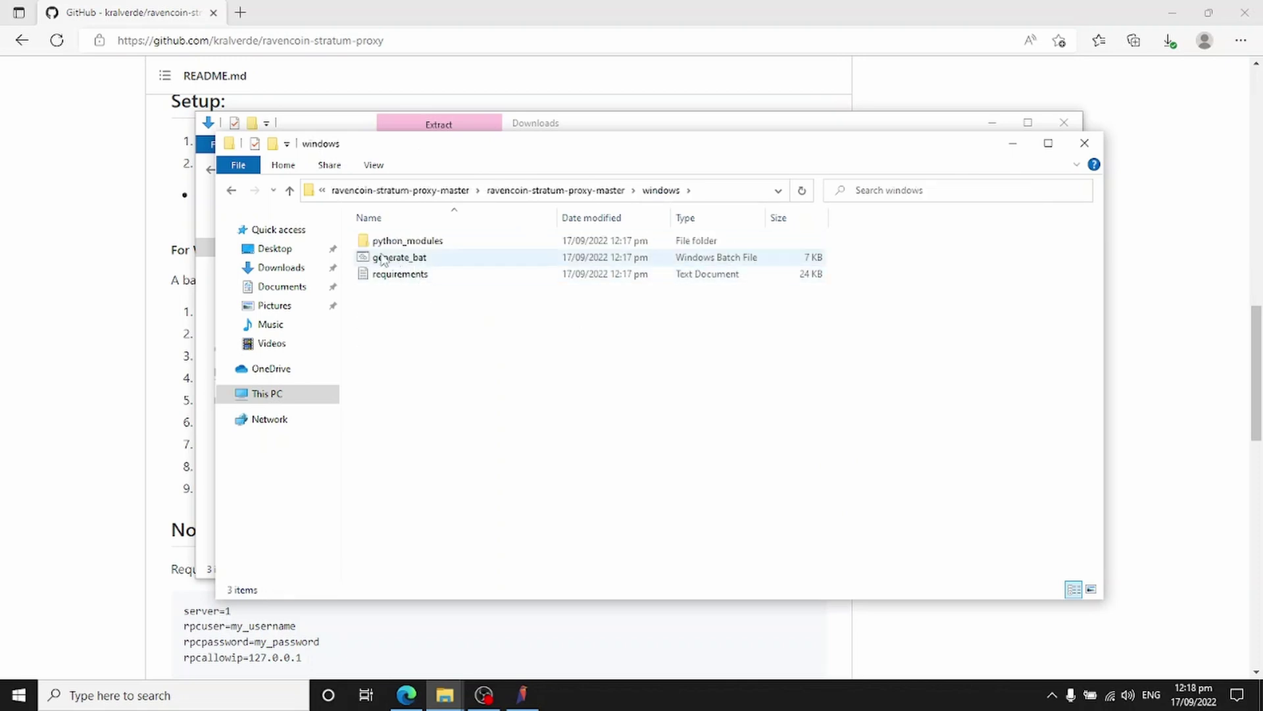
double_click(383, 258)
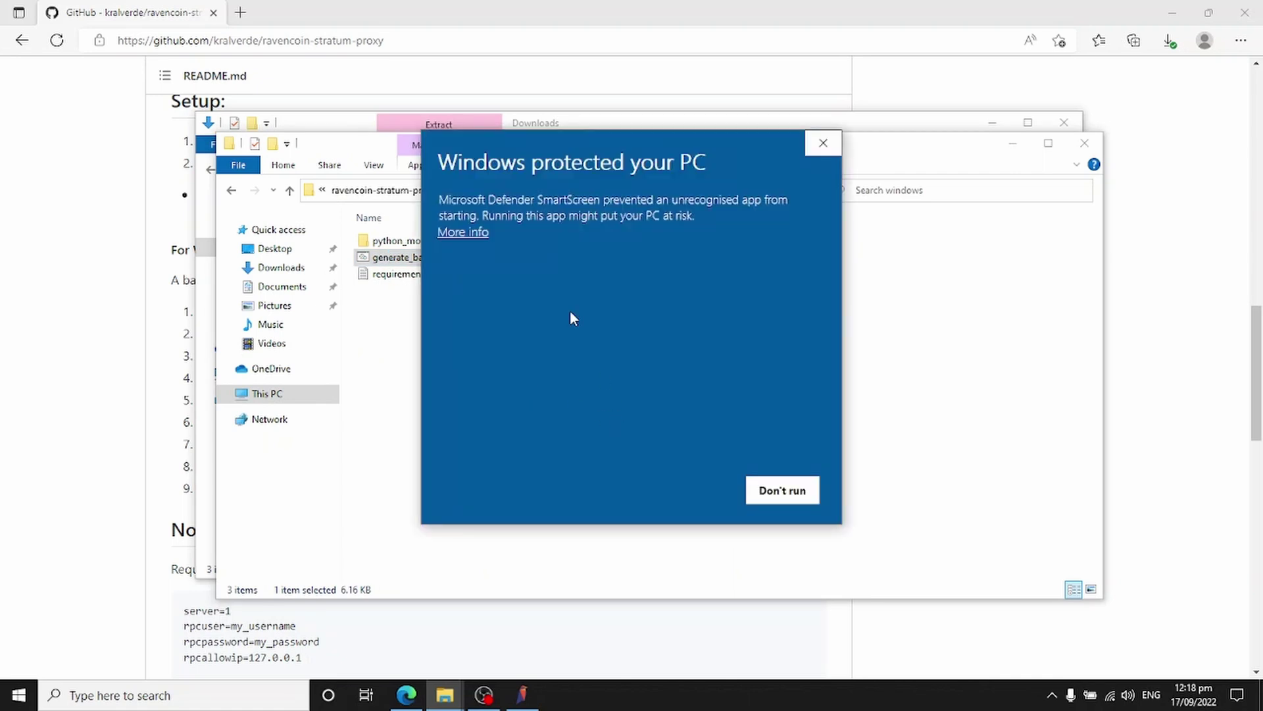
click(462, 233)
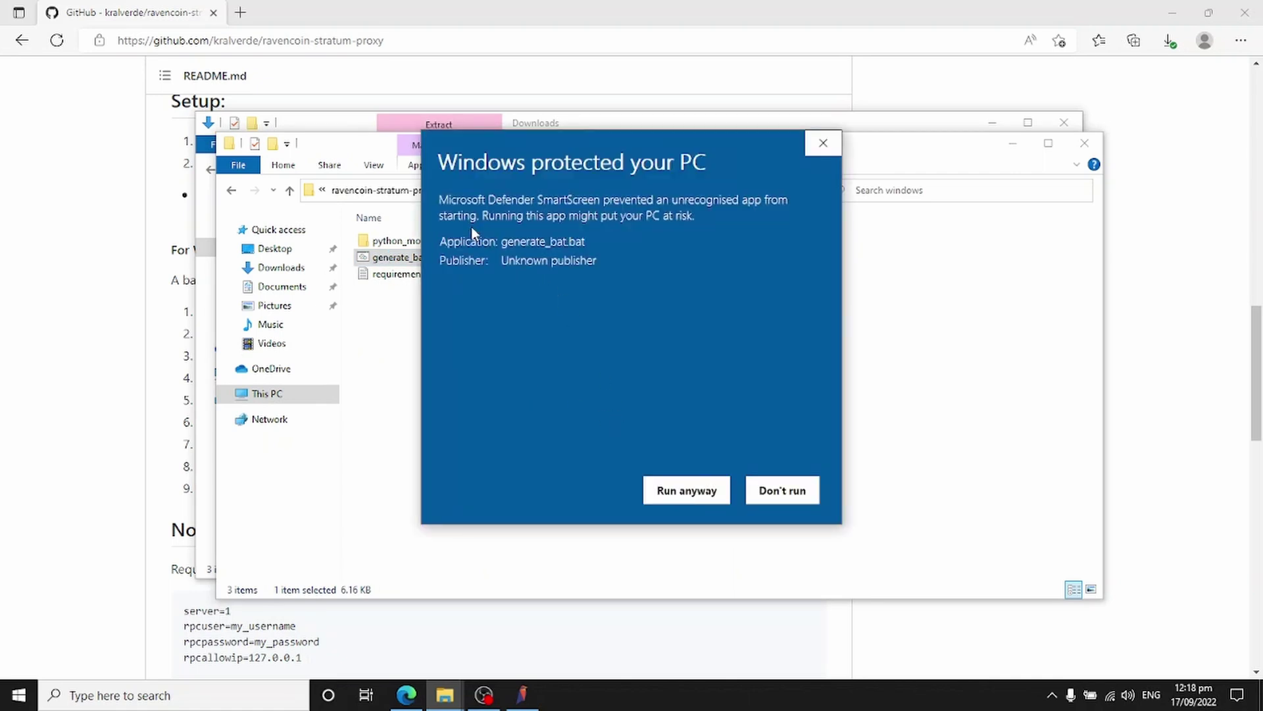
click(699, 491)
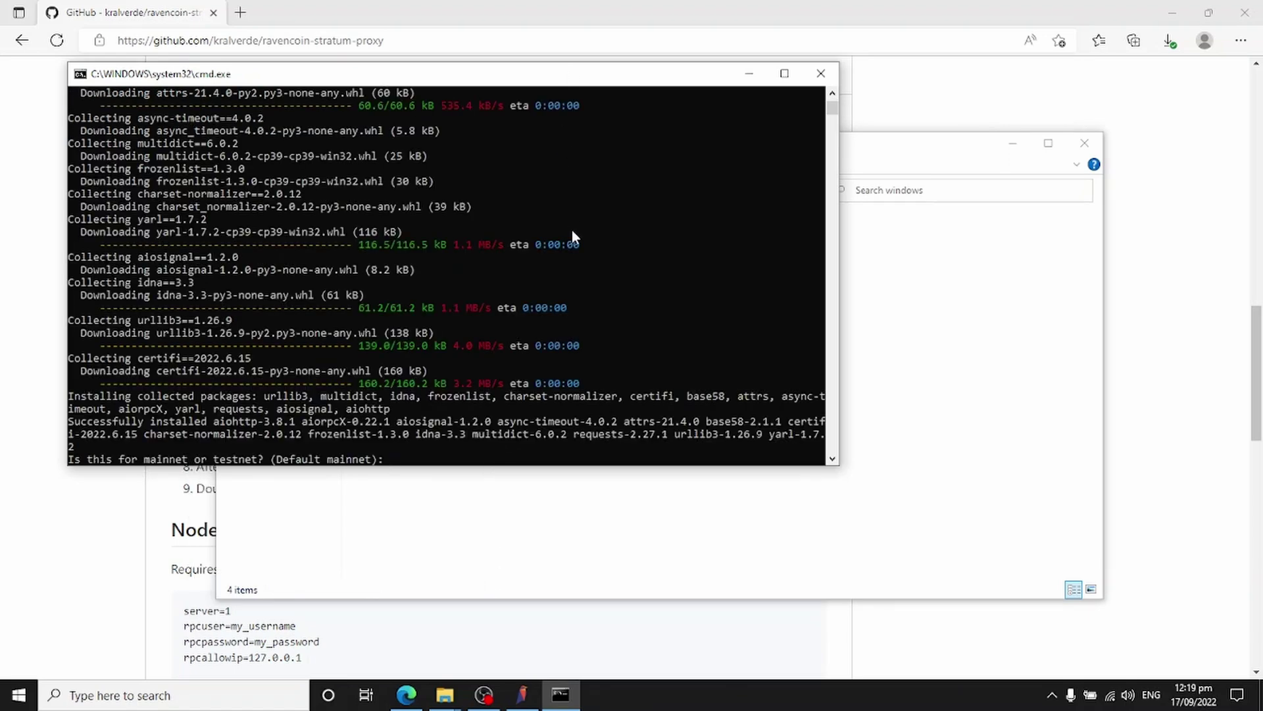
Step: Accept the default mainnet, localhost node and port 8766, then enter the RPC username and password
key(Return)
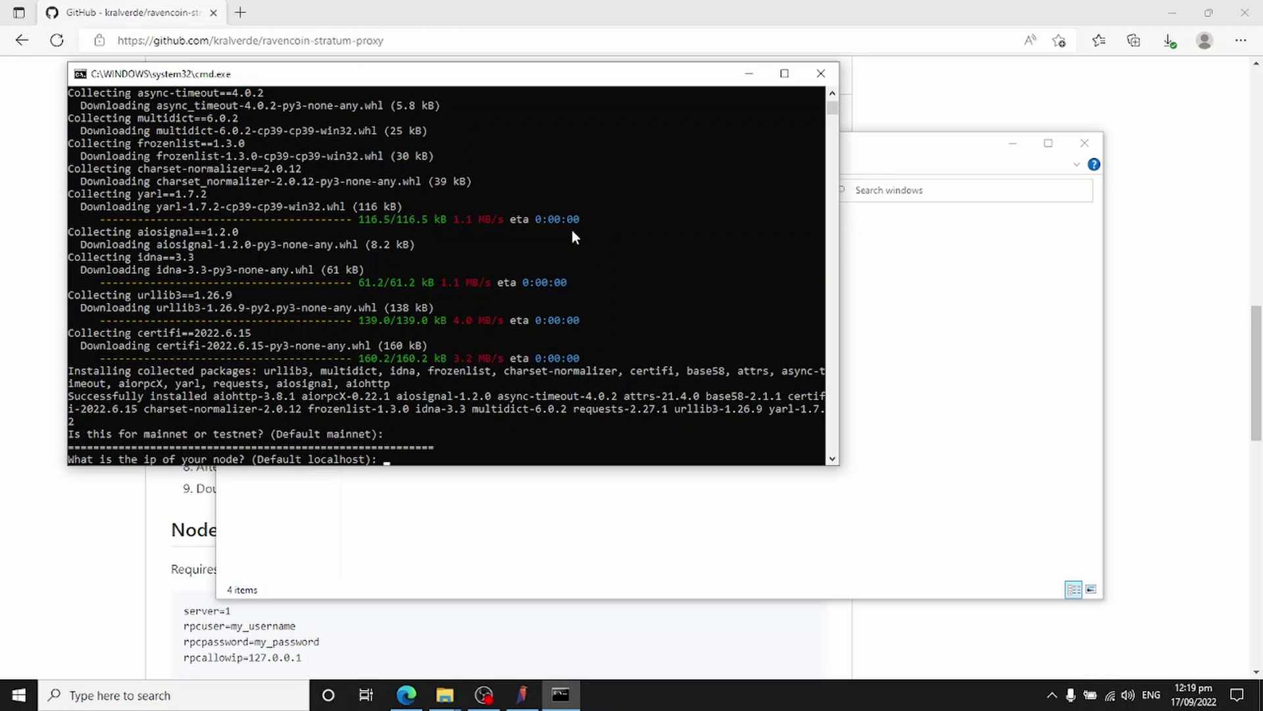
key(Return)
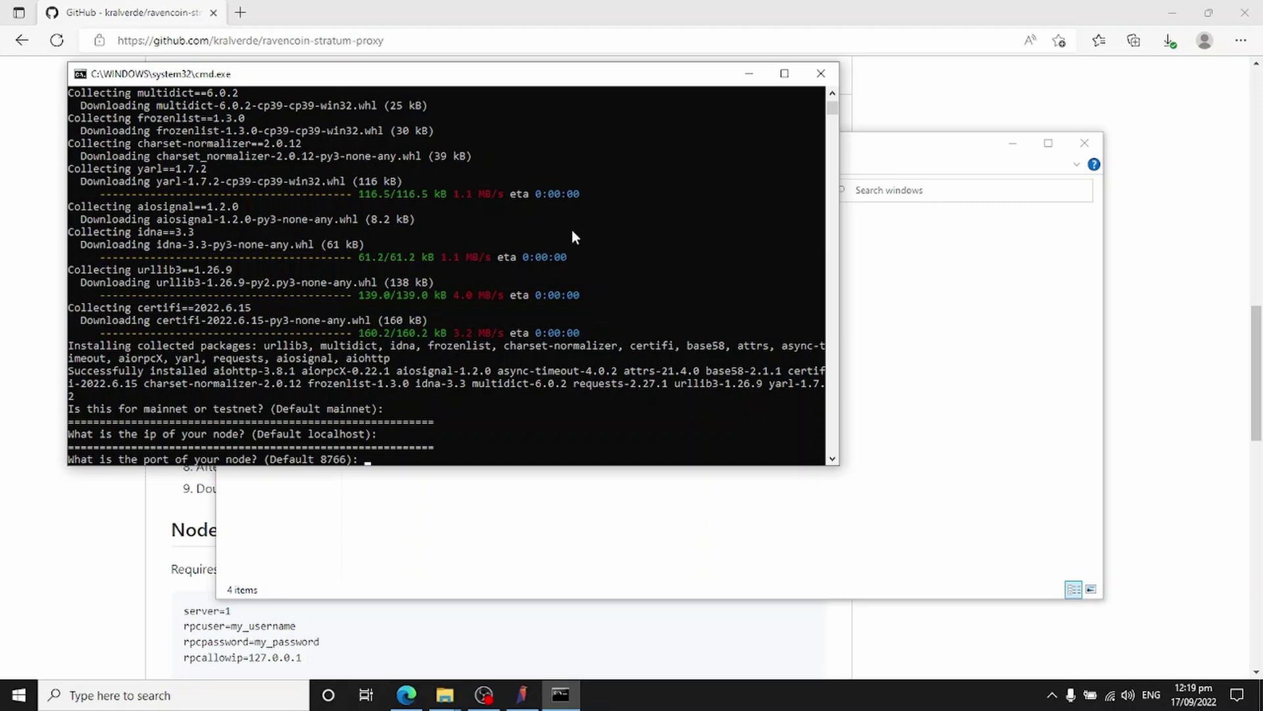
key(Return)
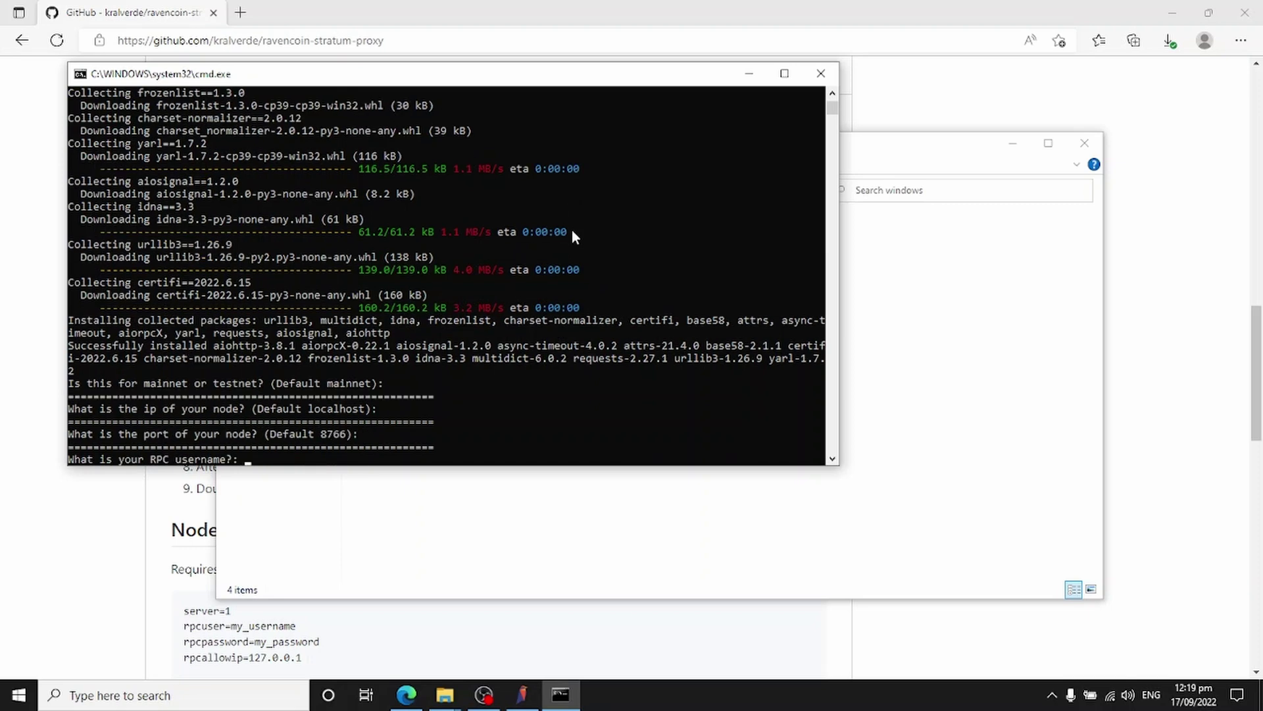
text(rpc_admin)
key(Return)
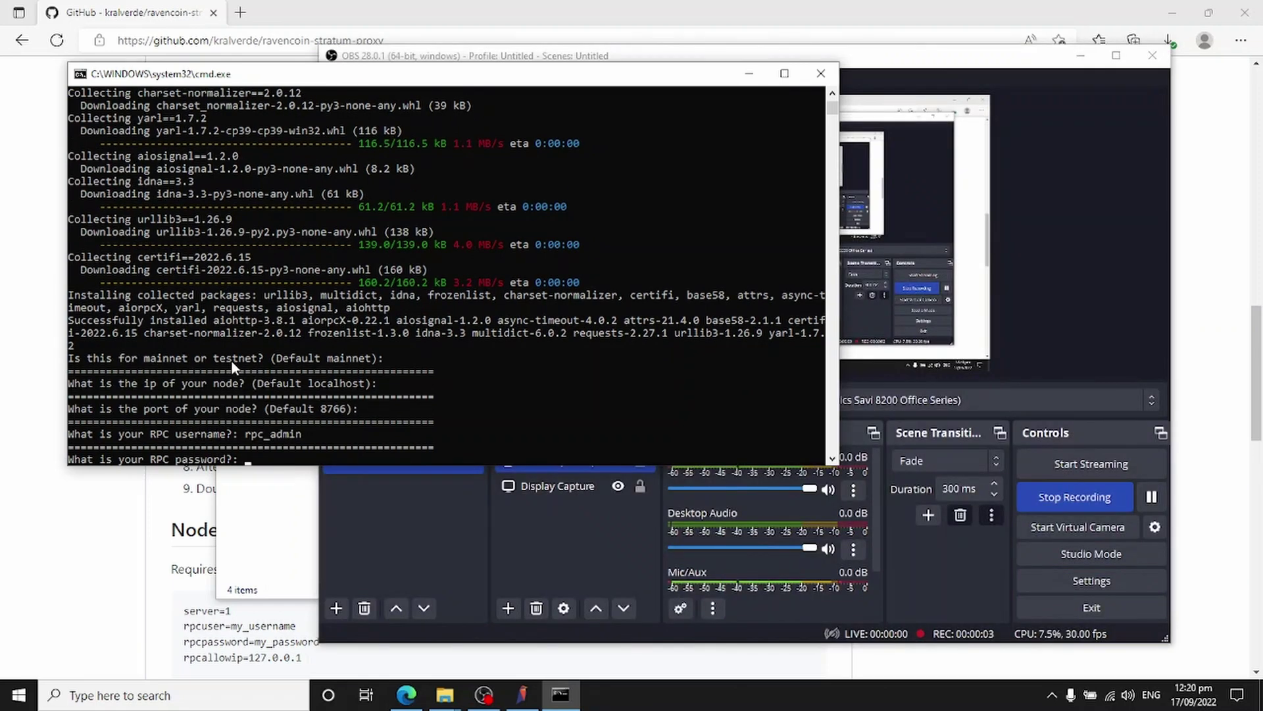
text(password)
key(Return)
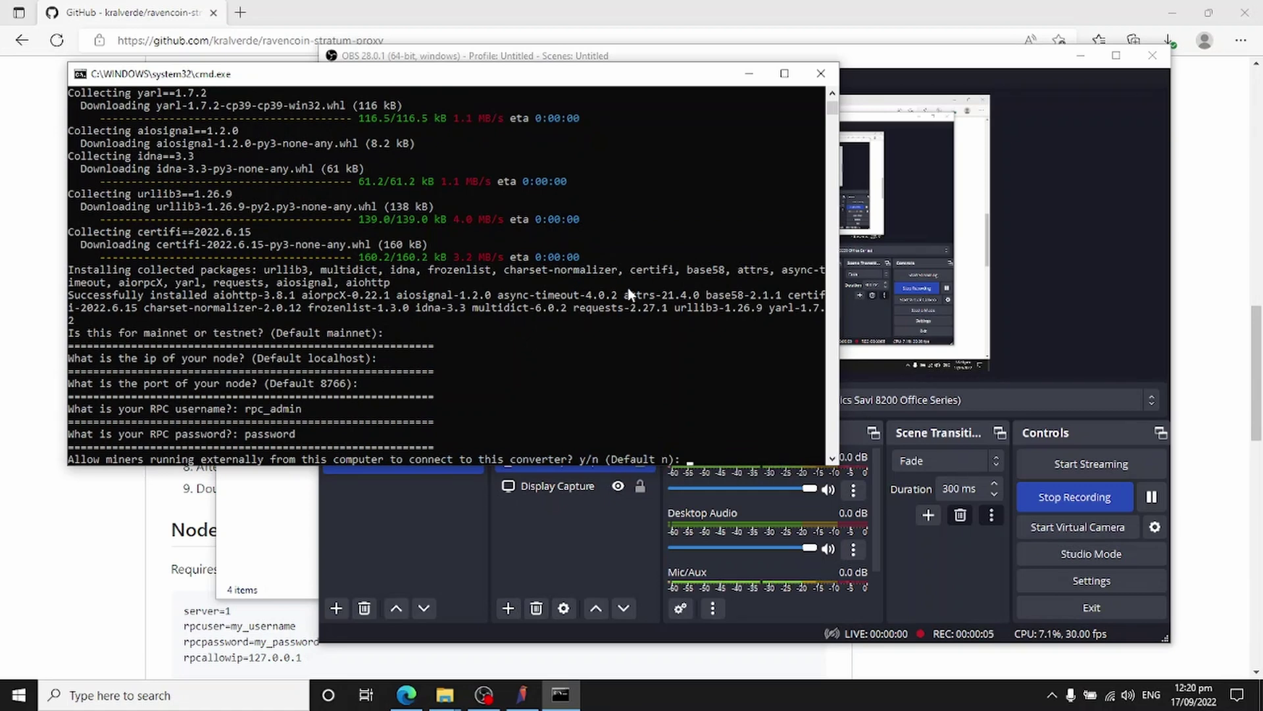
Step: Allow external miners and set the converter port to 54325 to generate run.bat
text(y)
key(Return)
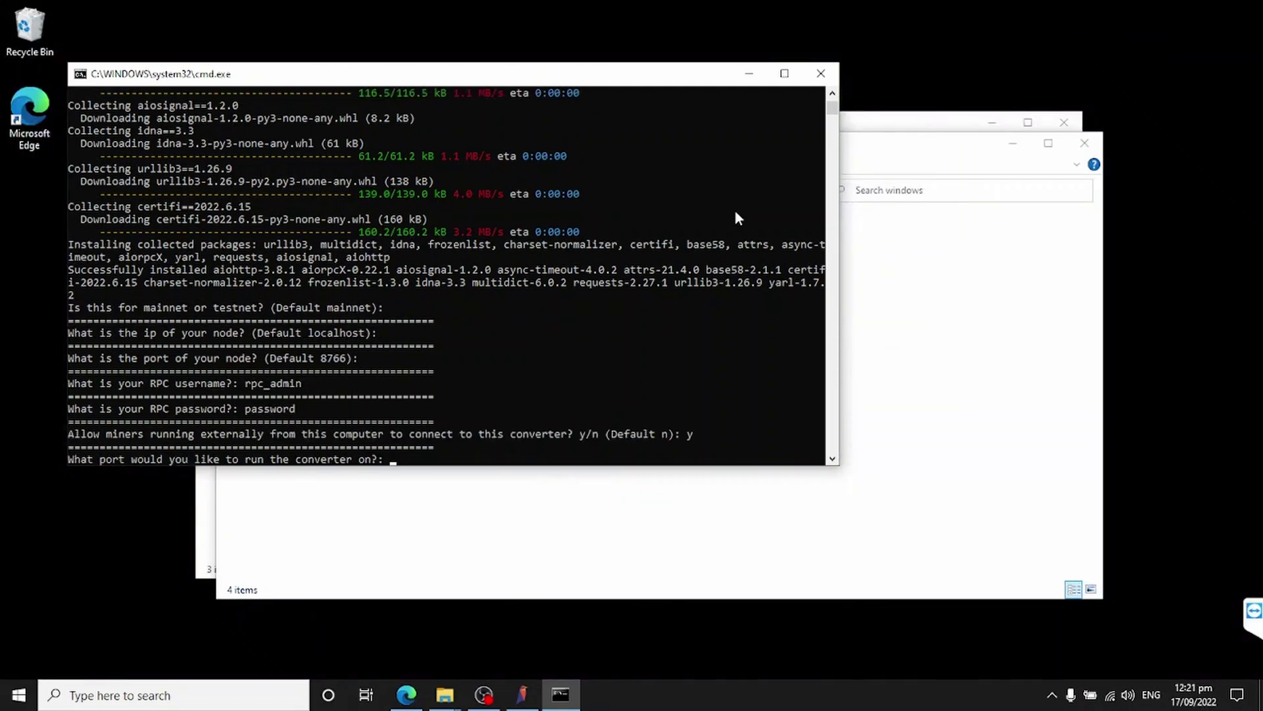
text(54325)
key(Return)
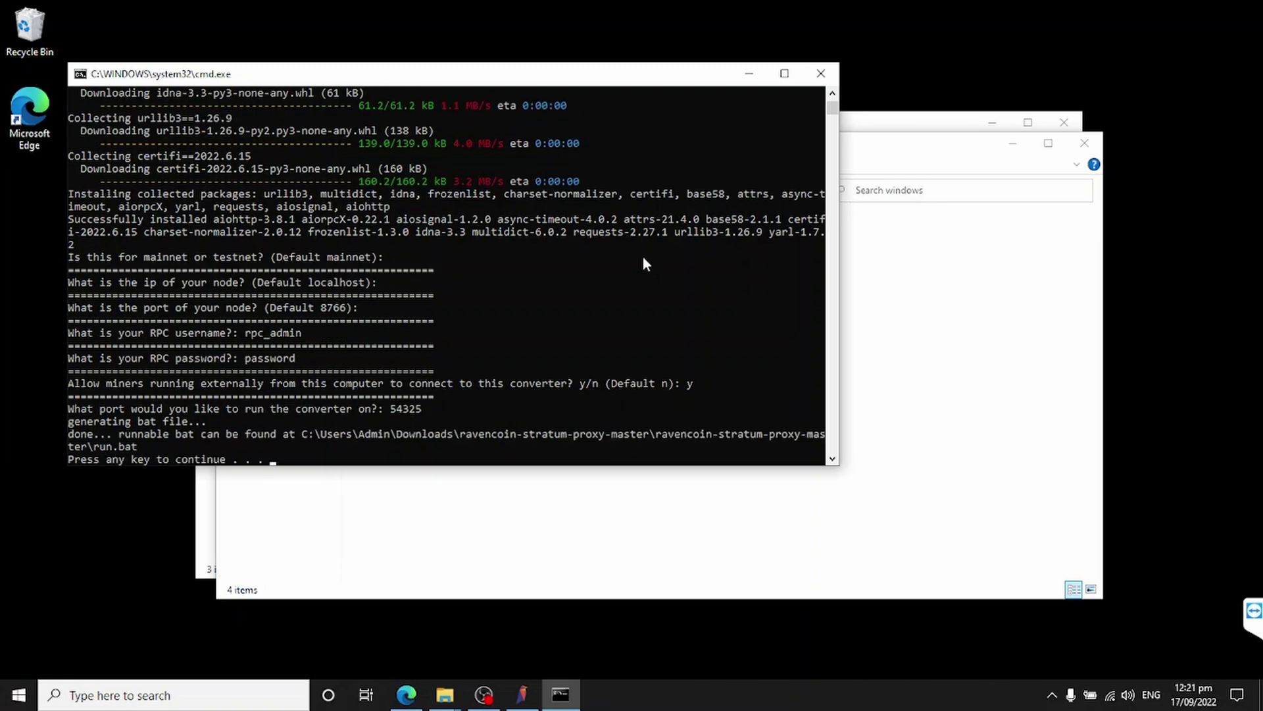
Step: Launch run.bat from ravencoin-stratum-proxy-master and allow Python through the firewall on private networks
key(Return)
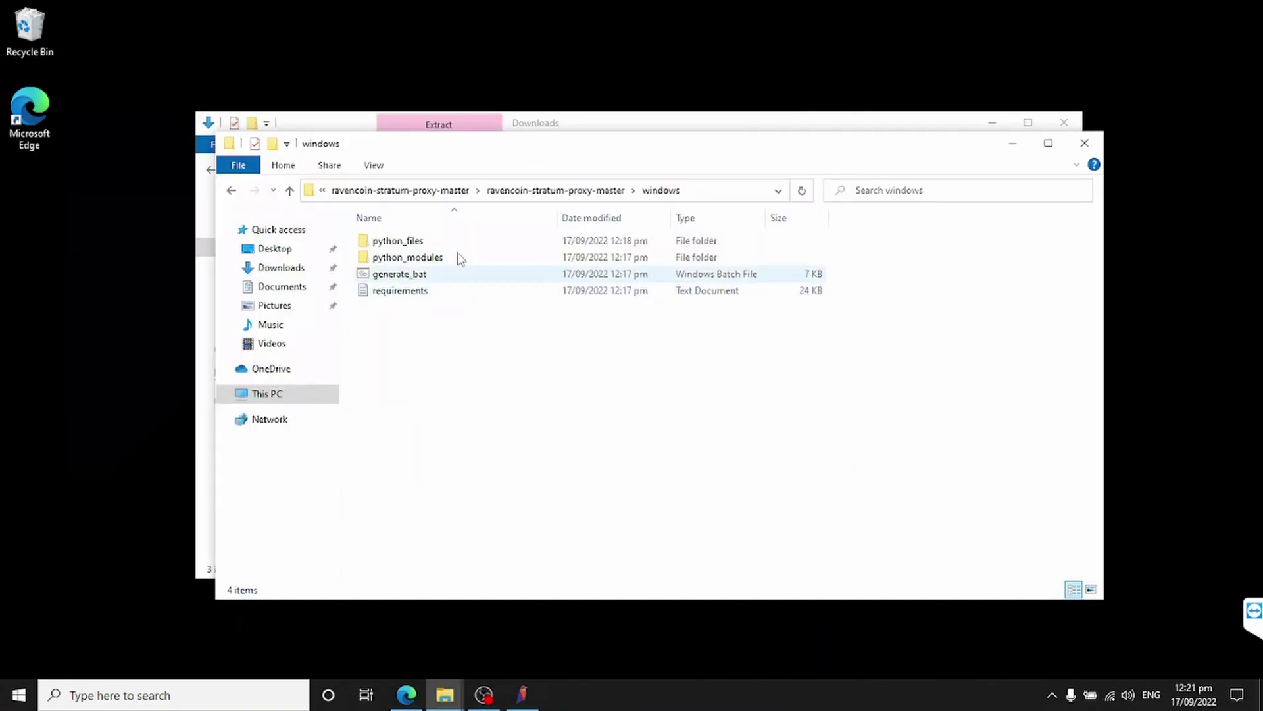
click(534, 192)
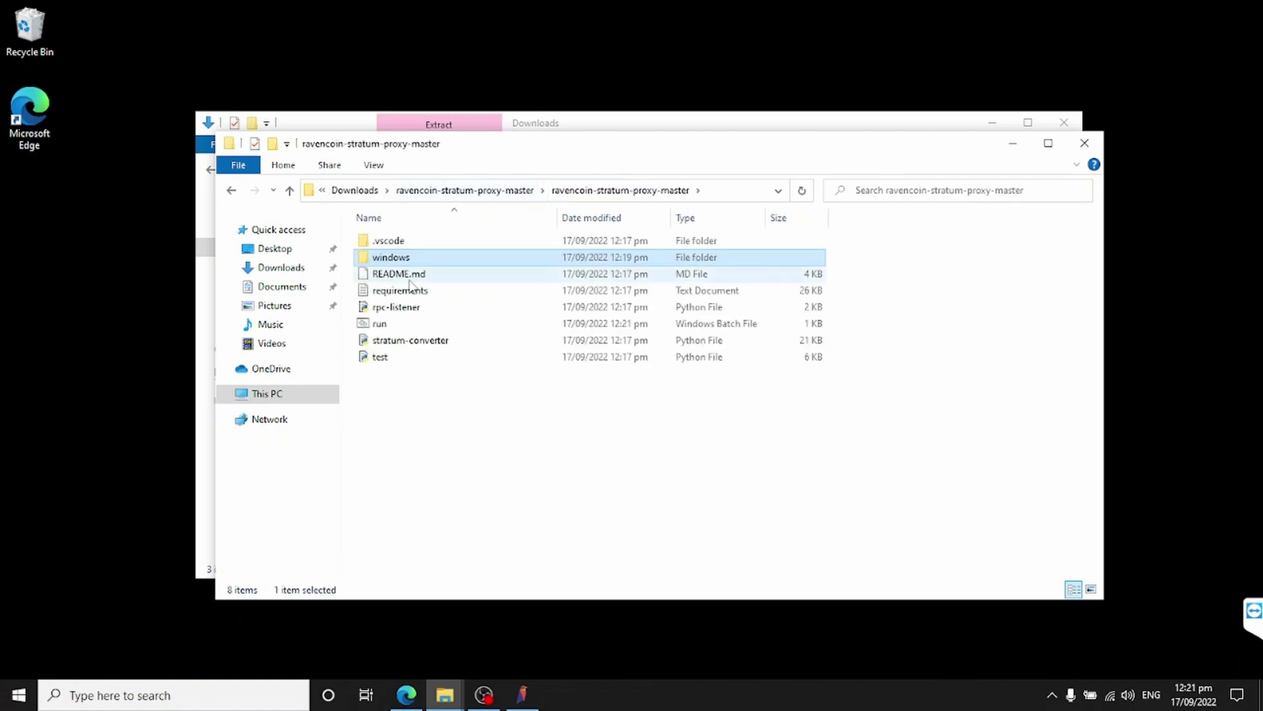
click(385, 325)
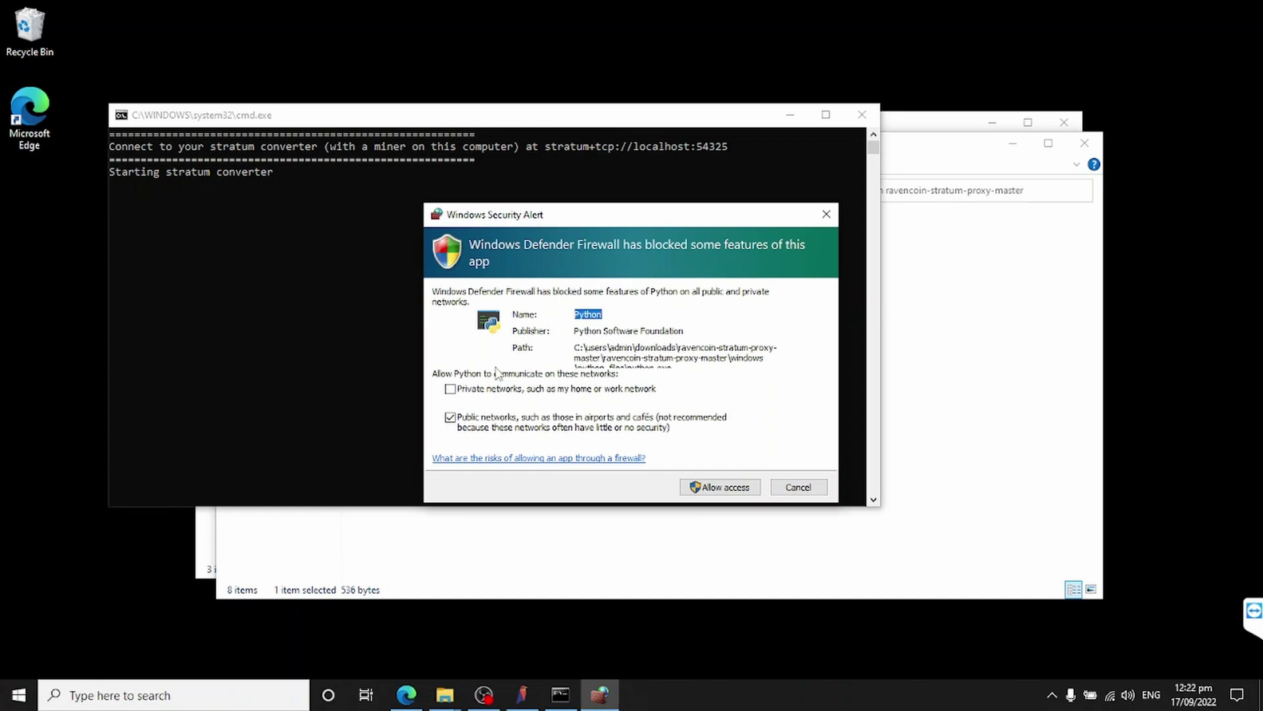
click(450, 390)
click(720, 488)
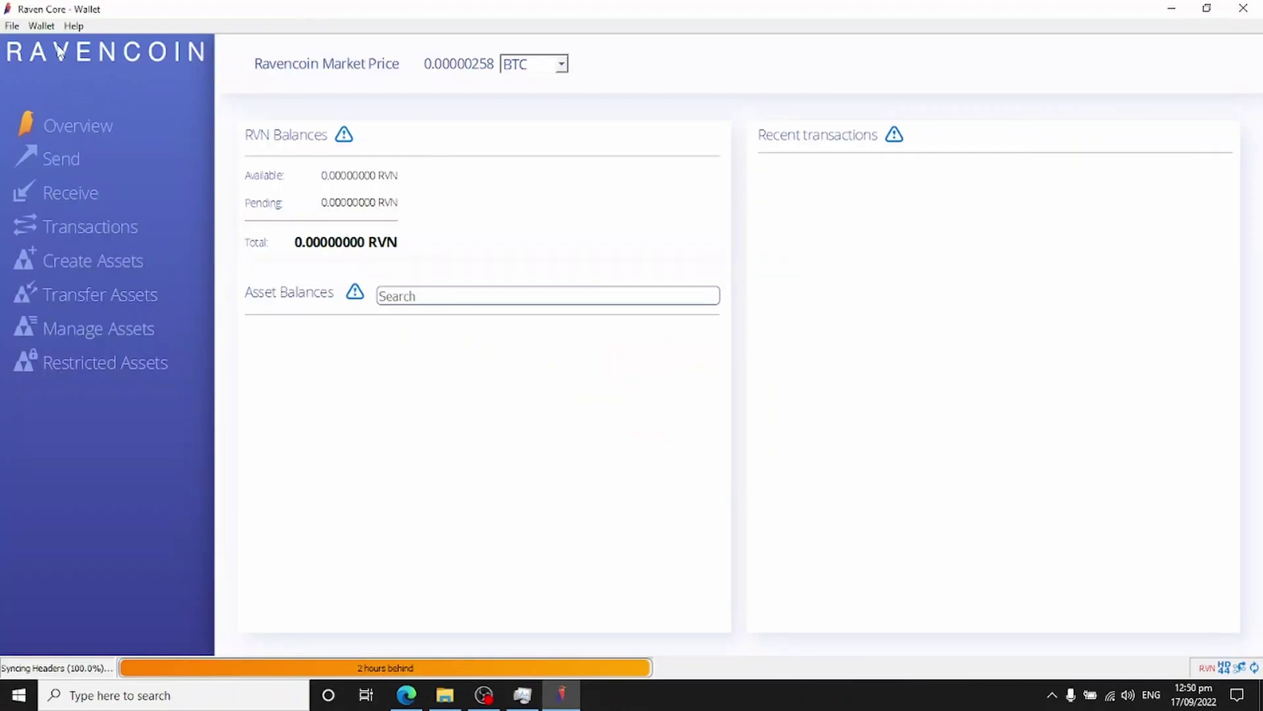
Step: Open Wallet > Options and bring up the raven configuration file
click(44, 27)
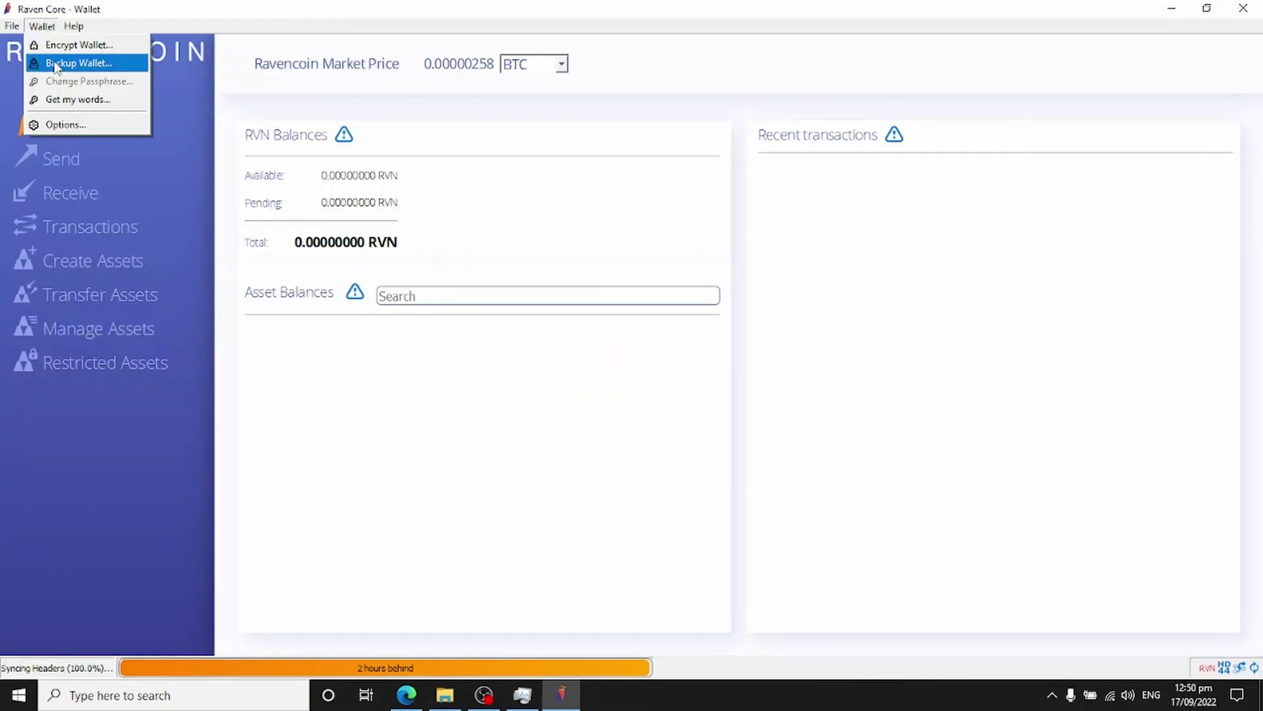
click(55, 125)
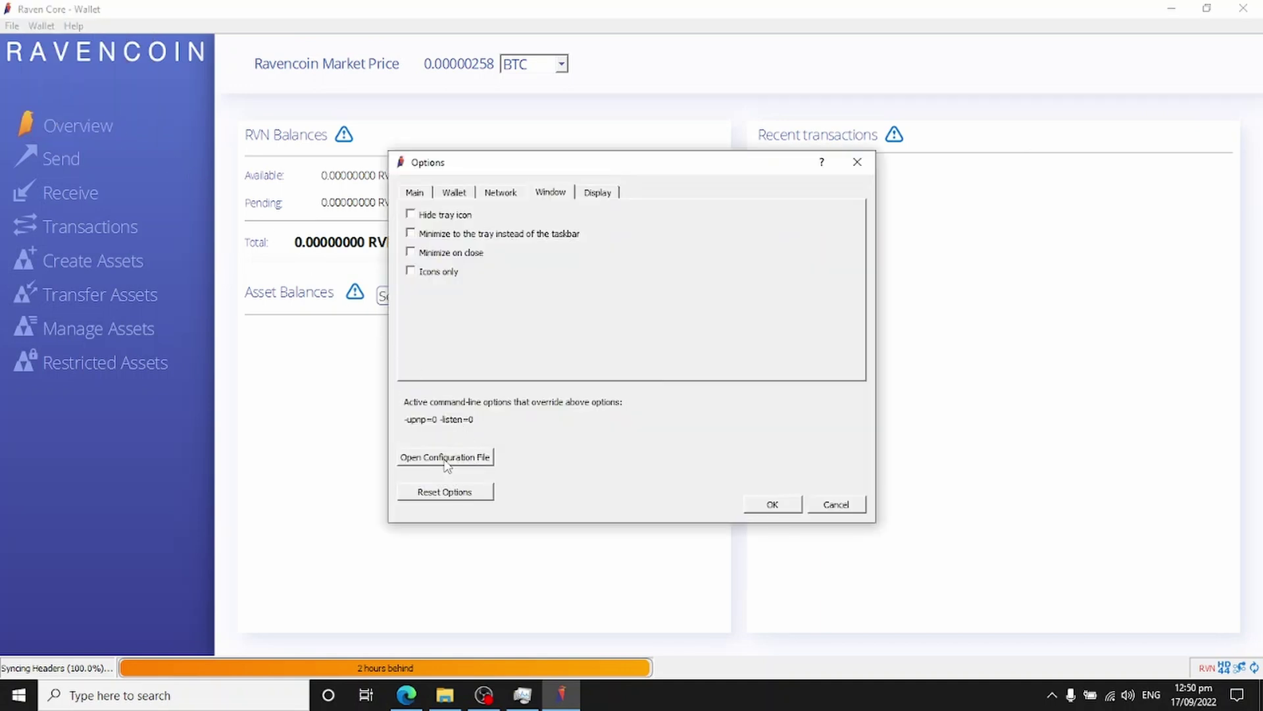
click(446, 458)
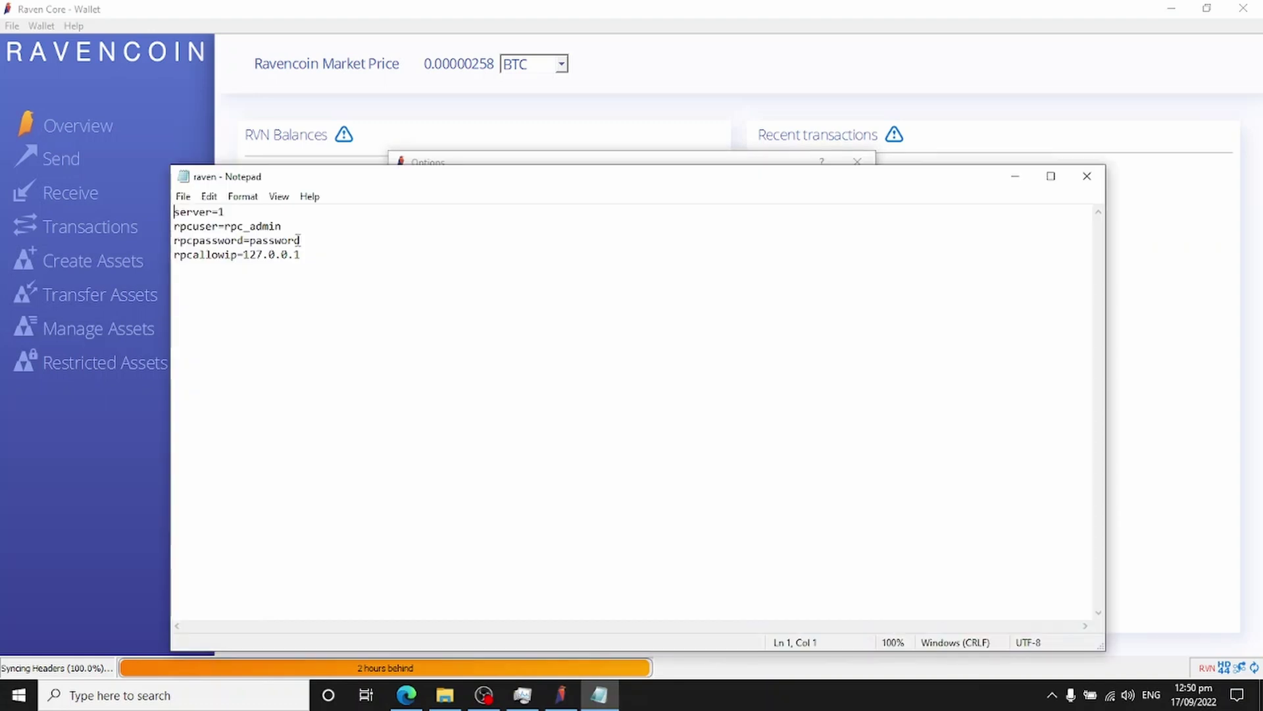
Step: Step through raven.conf's server, rpcuser, rpcpassword and rpcallowip lines, then close Notepad
key(End)
key(Left)
key(Left)
key(Left)
key(Down)
key(Right)
key(Right)
key(Right)
key(Right)
key(Right)
key(Right)
key(Down)
key(Left)
key(Down)
click(1086, 175)
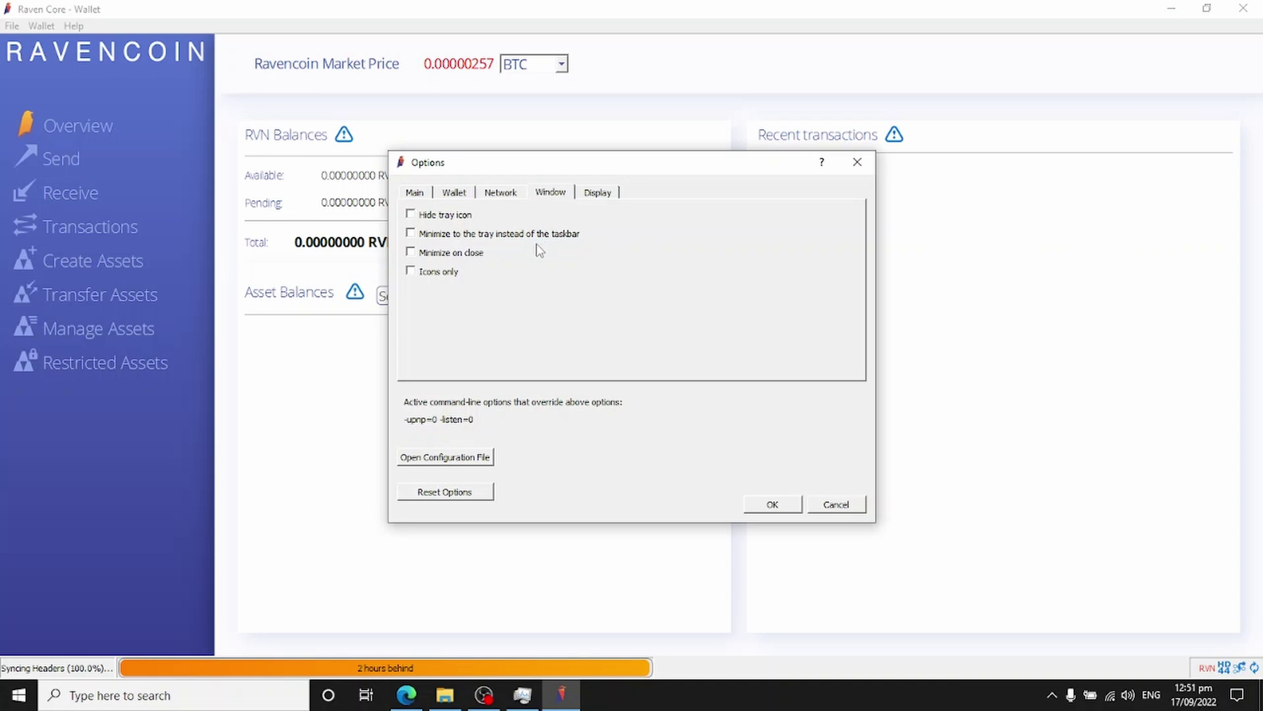
Step: Enable 'Start Raven Core on system login', apply it, and place the cursor on line 5 of the reopened config
click(423, 194)
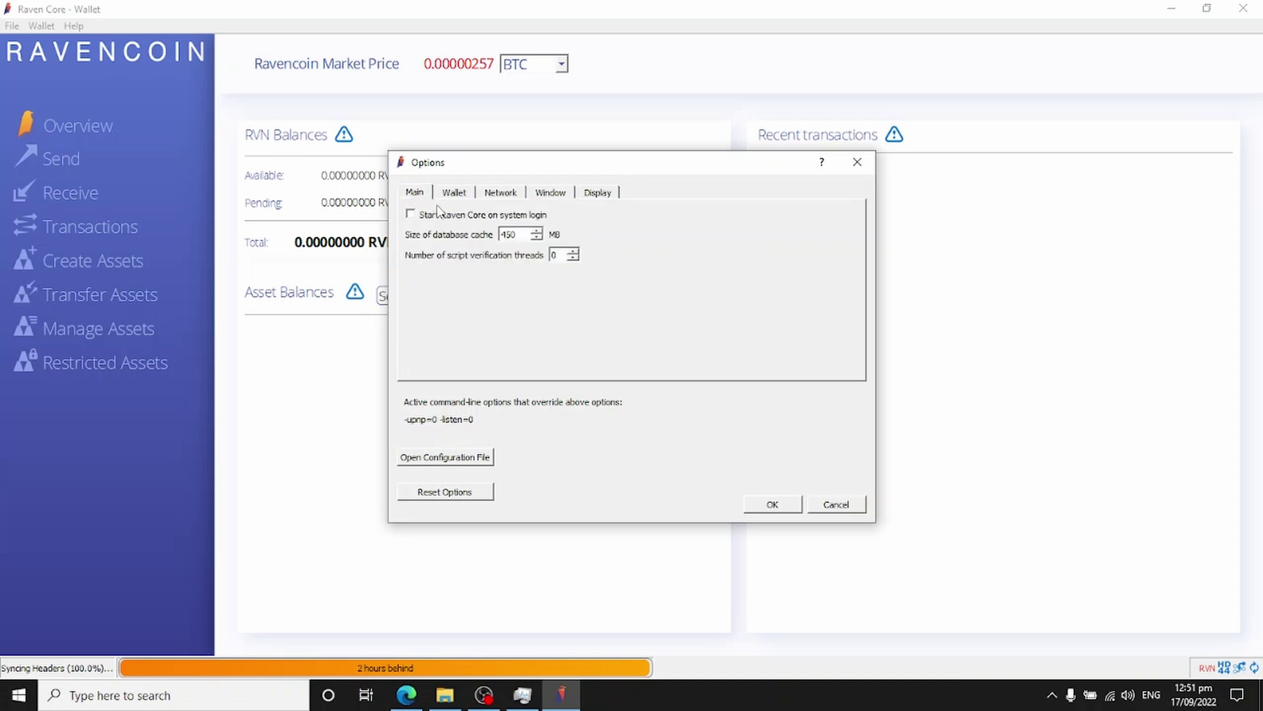
click(429, 218)
click(771, 505)
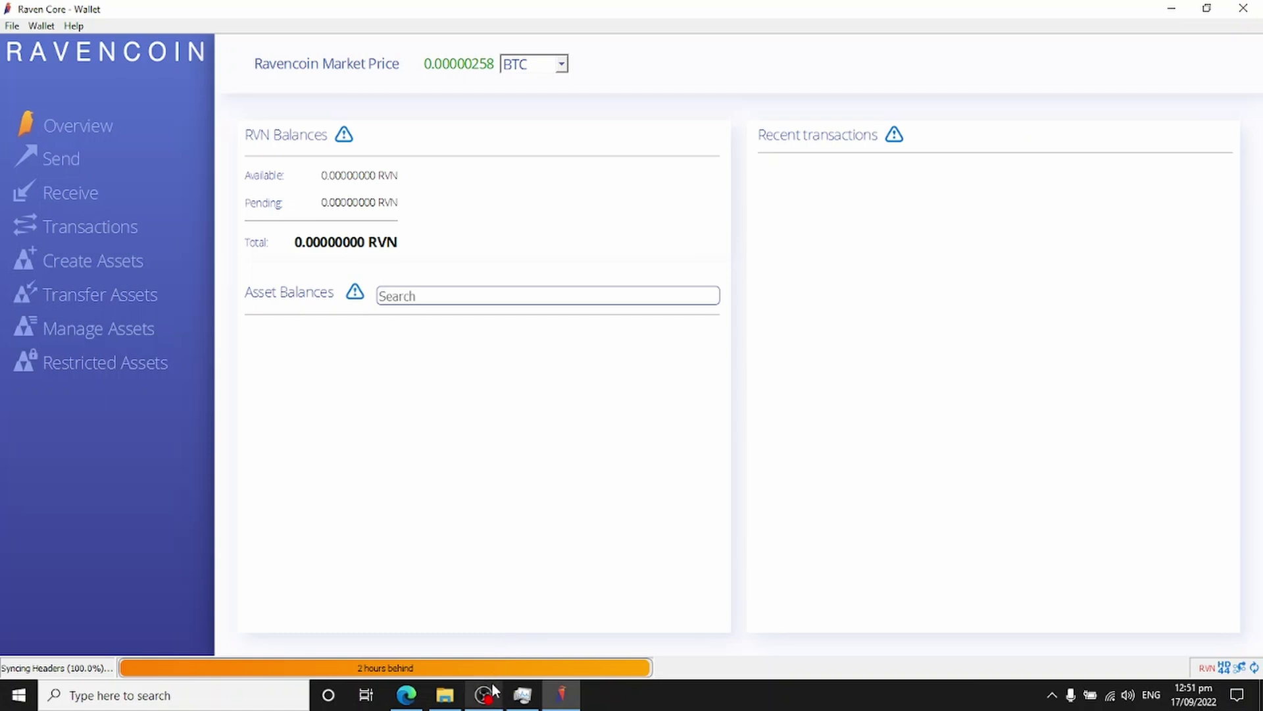
mouse_move(485, 703)
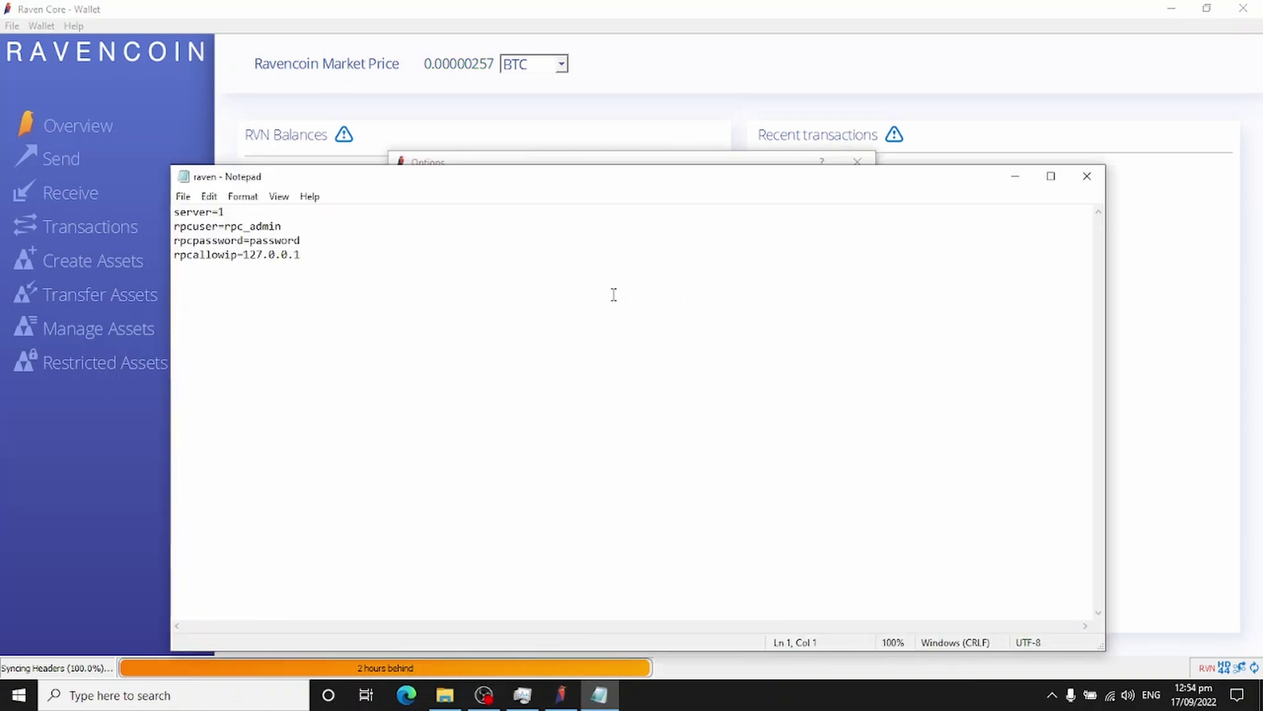
click(551, 297)
Step: Add an upnp=1 line to raven.conf, then close Notepad with Don't Save
text(upnp=1)
key(Return)
click(1086, 177)
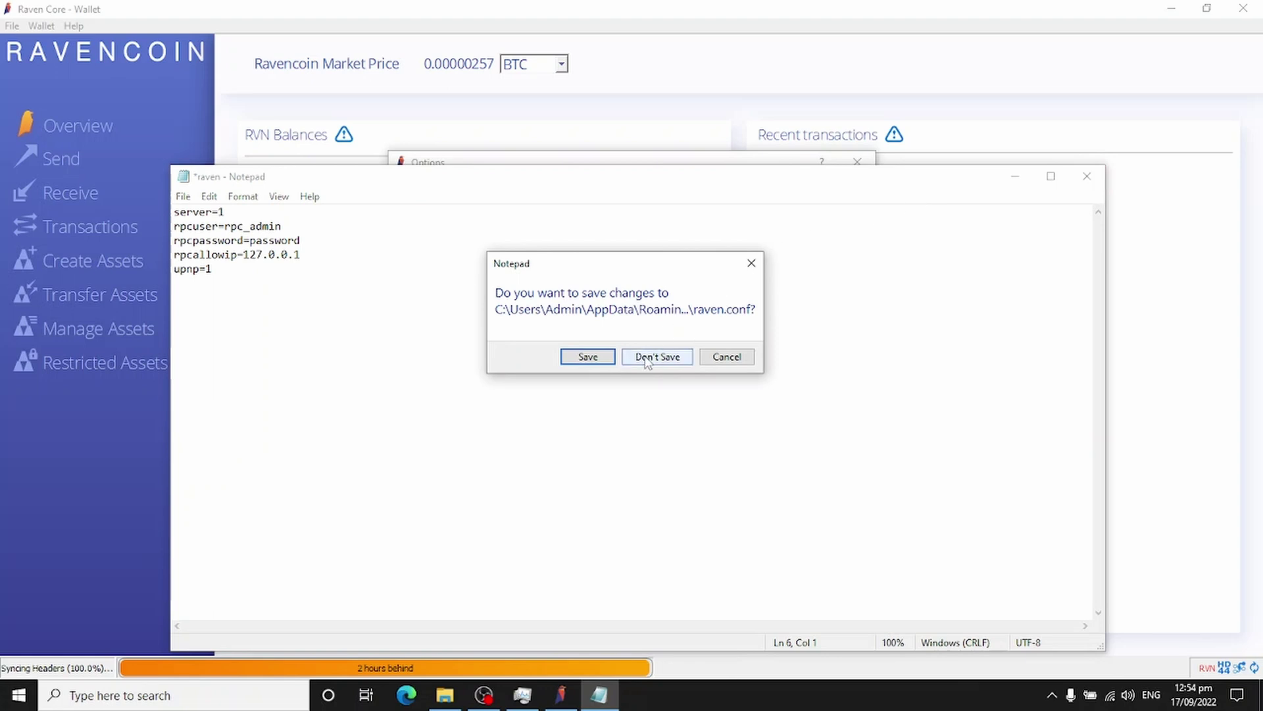
click(657, 356)
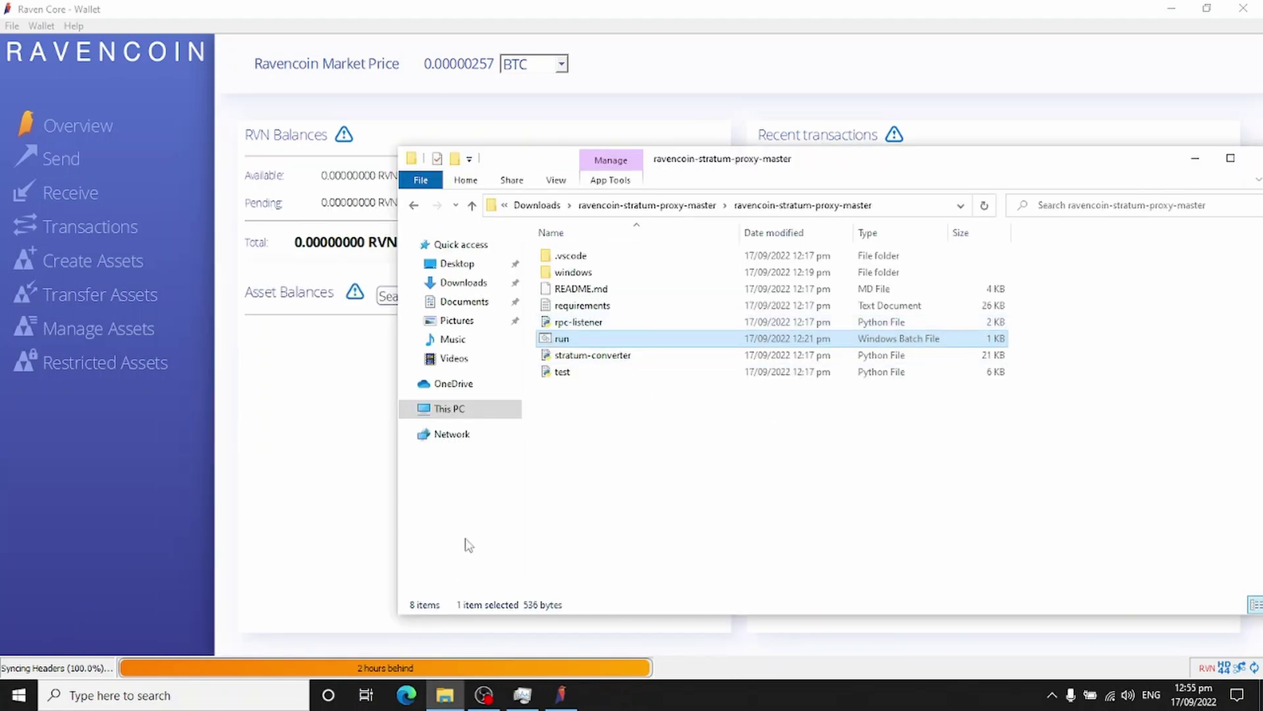
Step: Double-click run.bat to restart the stratum converter listening on localhost:54325
double_click(560, 340)
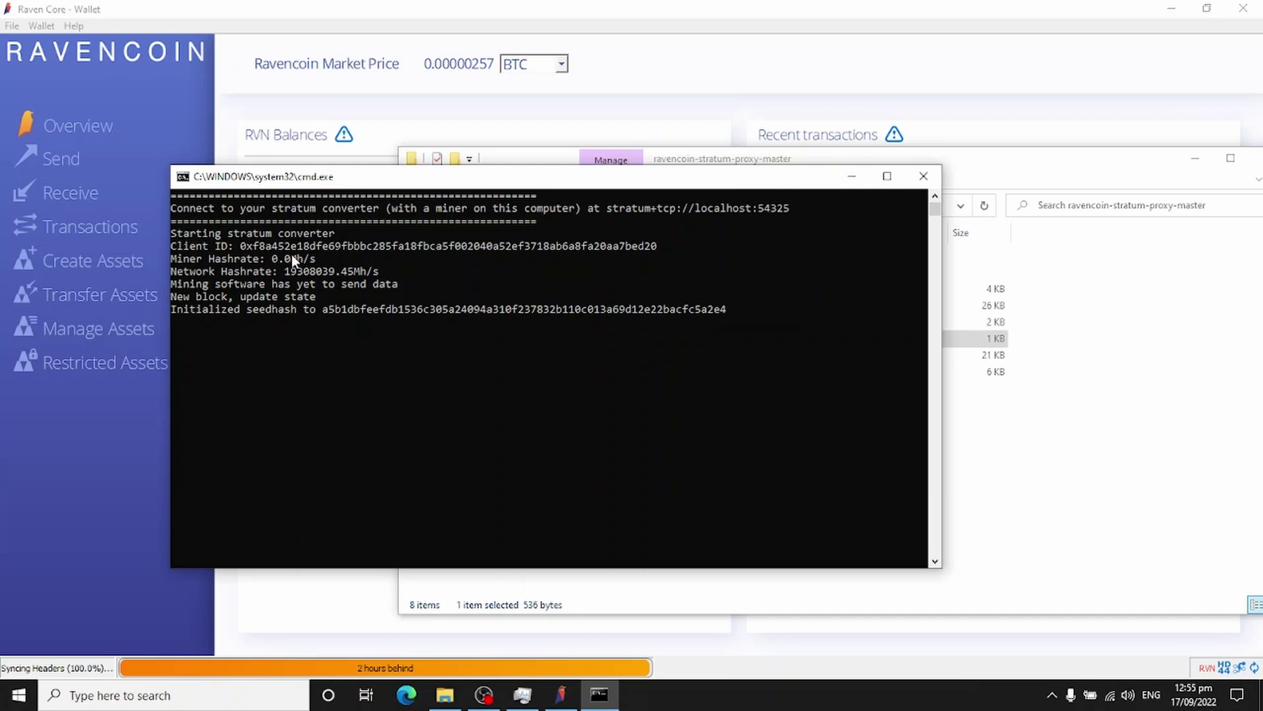
Step: Scroll through the ravencoin-stratum-proxy README on GitHub in Edge
click(406, 694)
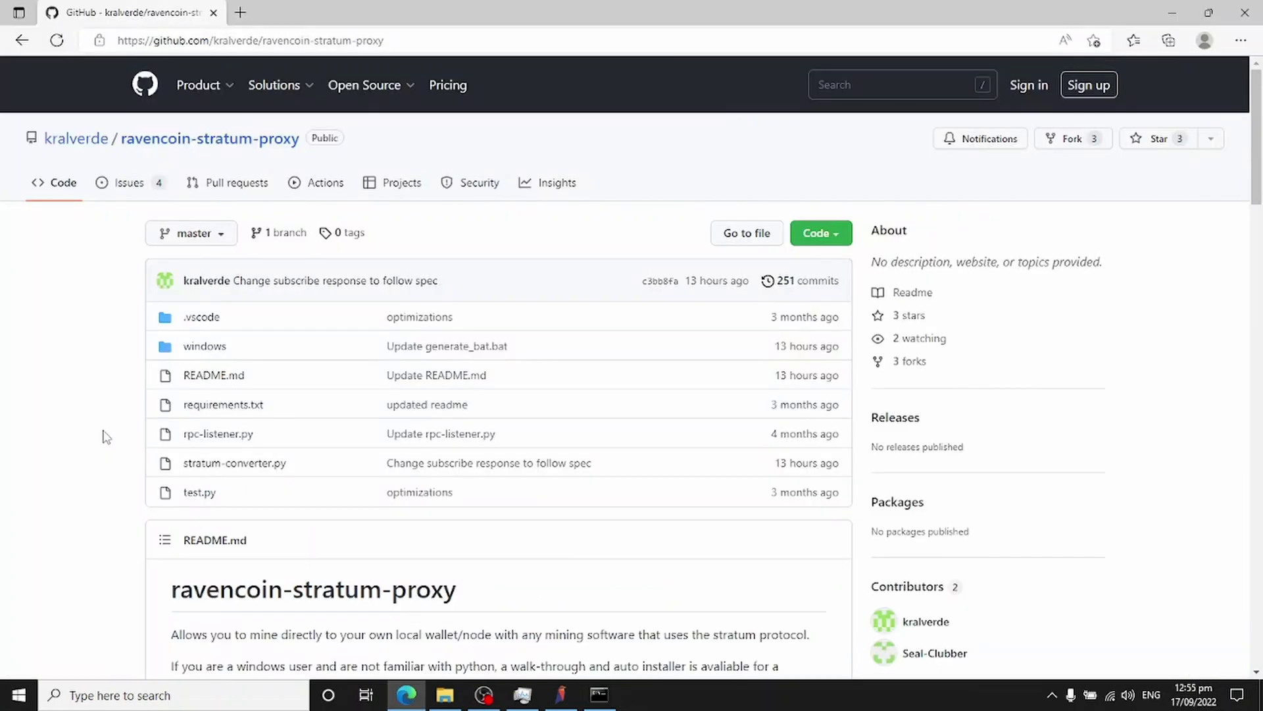
scroll(103, 437, down, 15)
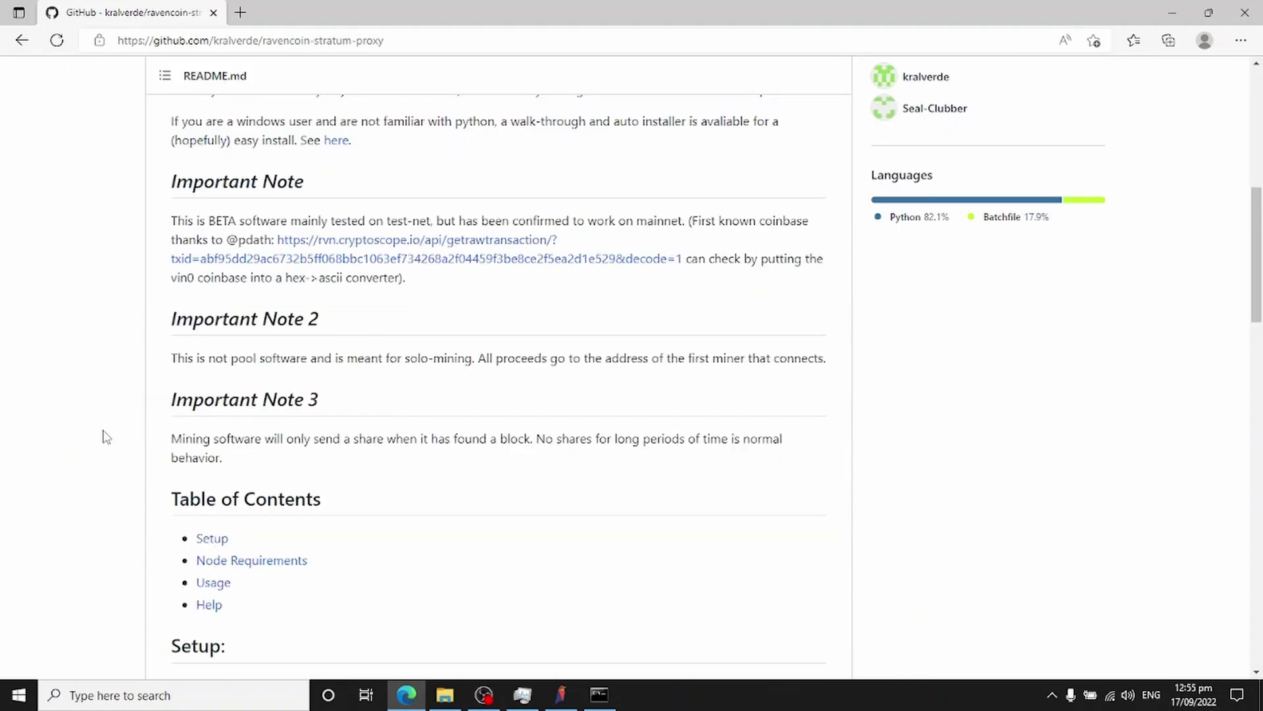
scroll(104, 437, down, 15)
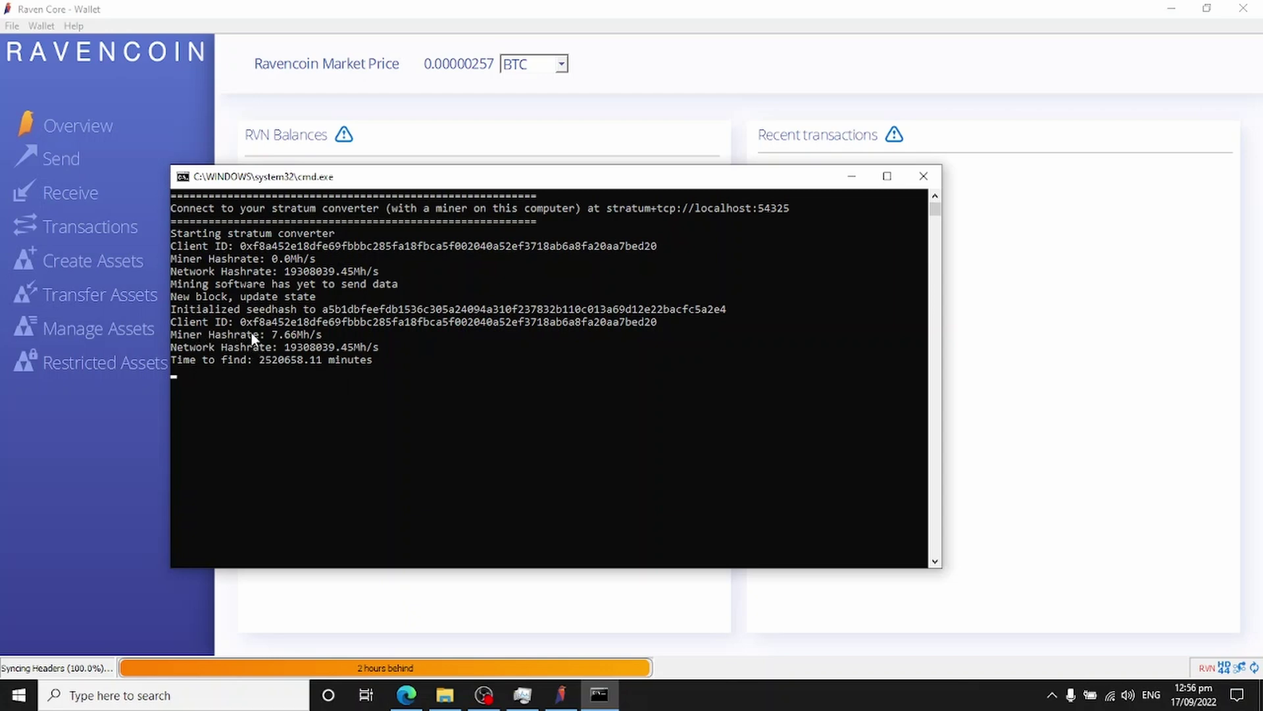
Step: Mark the 7.66Mh/s miner hashrate in the console, then switch to the Raven Core wallet
click(325, 334)
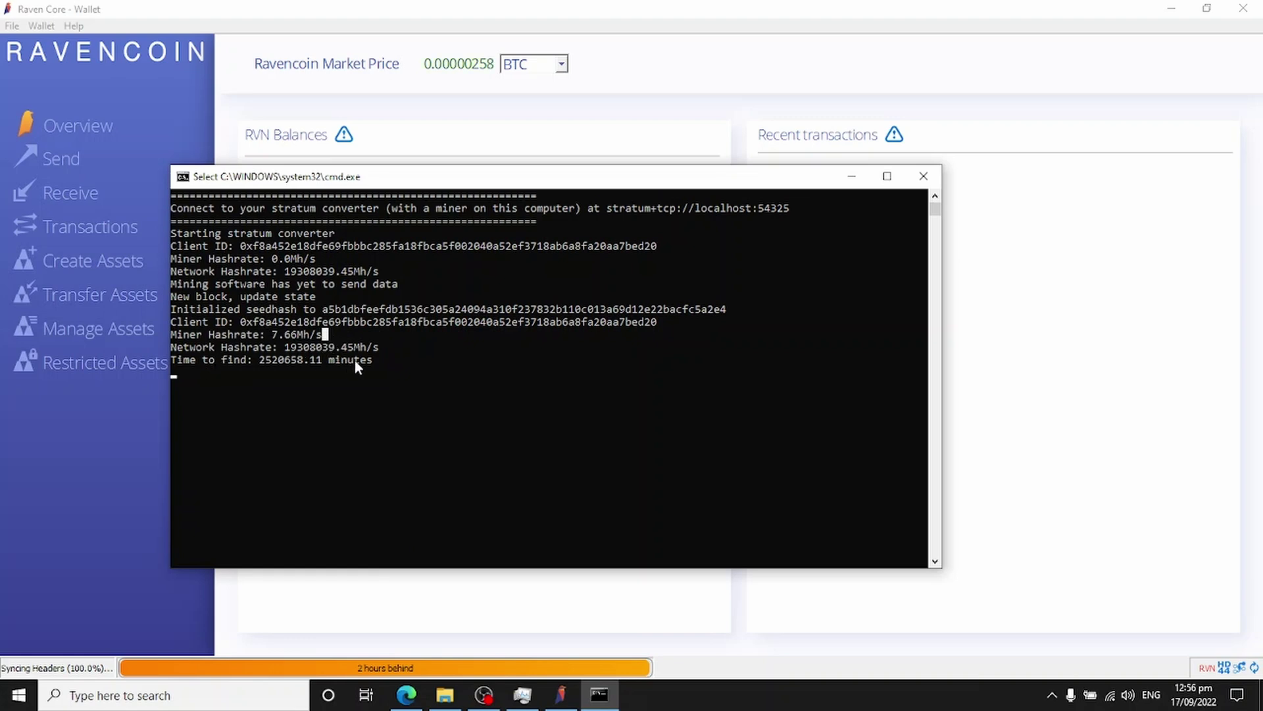
key(alt+Tab)
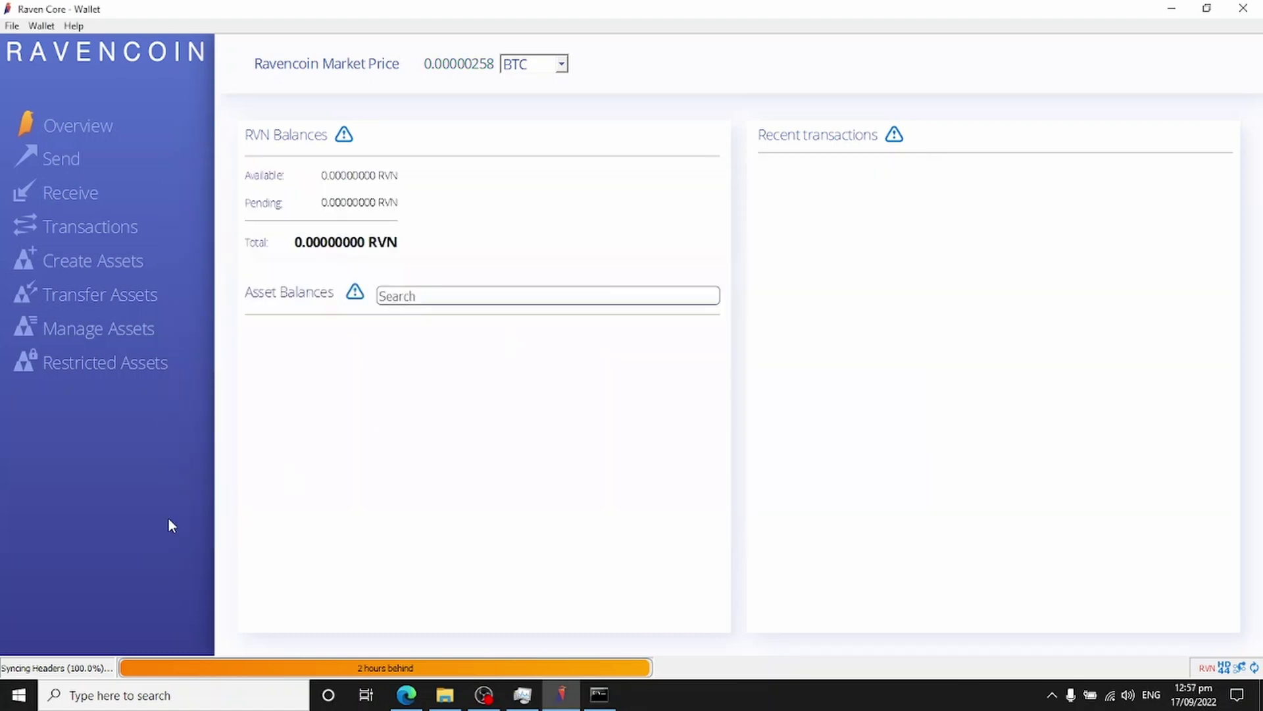
Step: Run ipconfig in a new Command Prompt and highlight the WiFi IPv4 address 192.168.80.245
click(20, 699)
text(cmd)
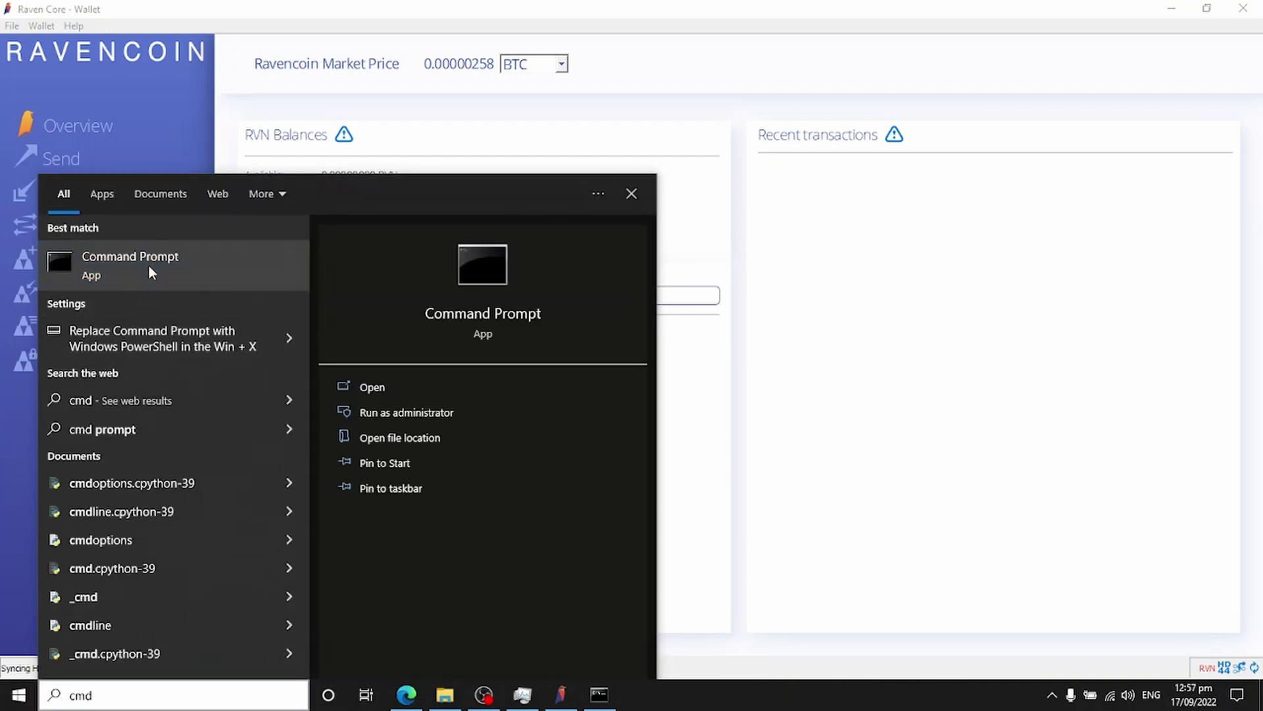
click(149, 266)
text(ipconfig)
key(Return)
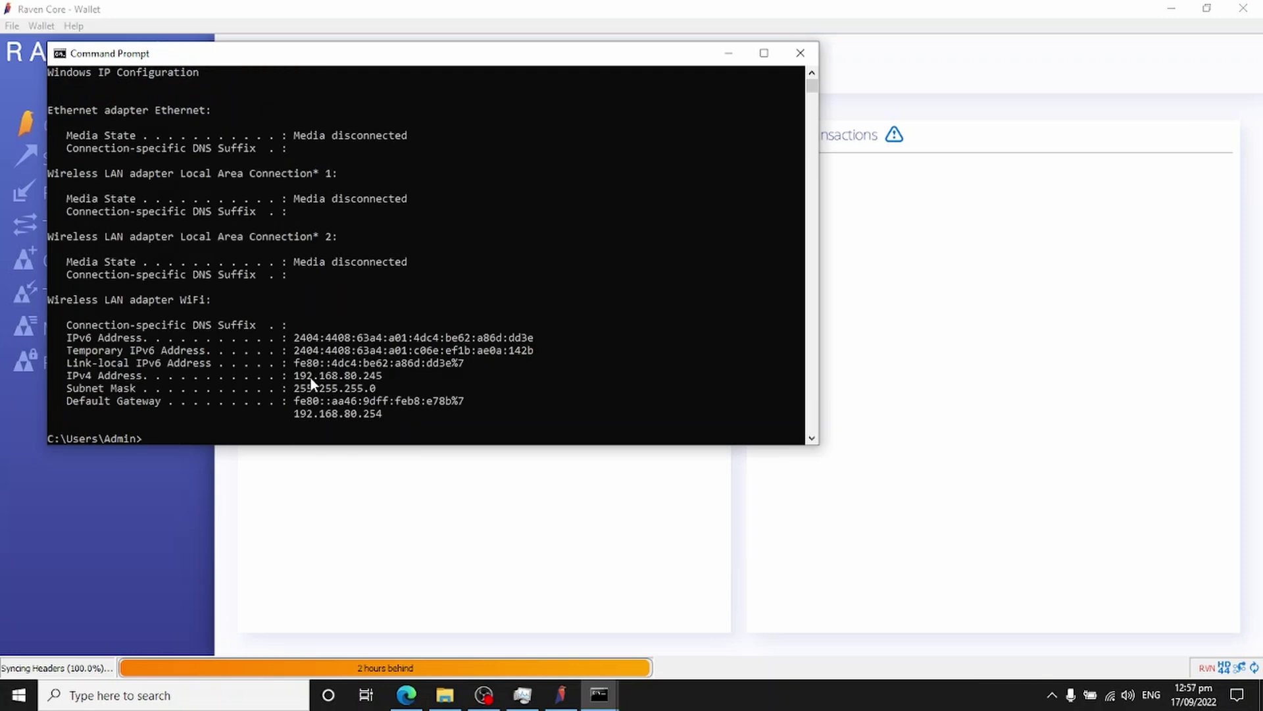
drag(67, 374, 166, 375)
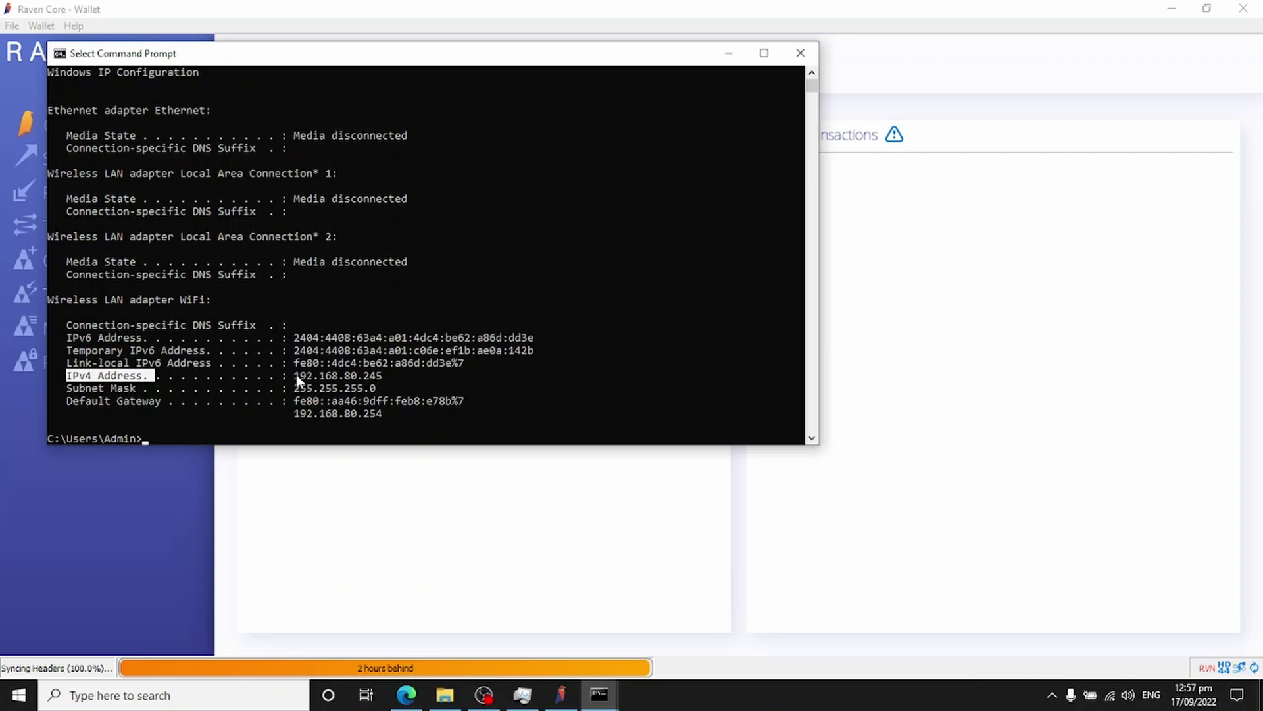
drag(295, 375, 387, 388)
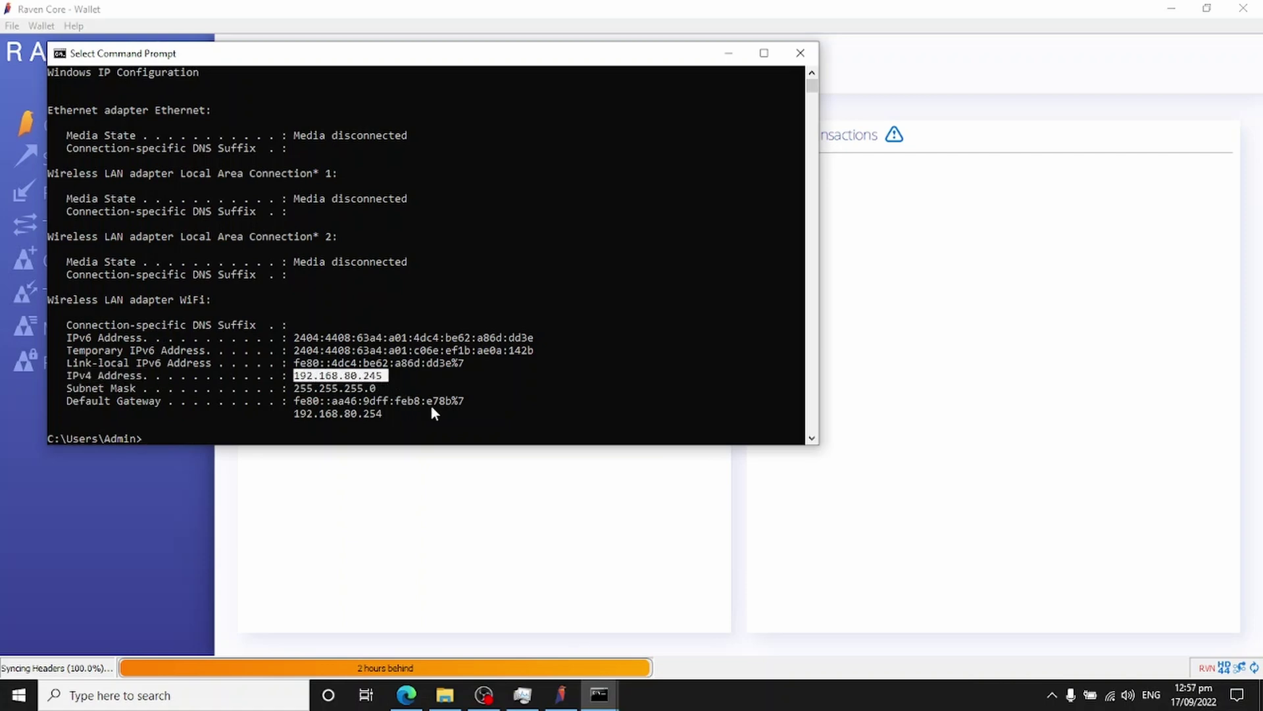